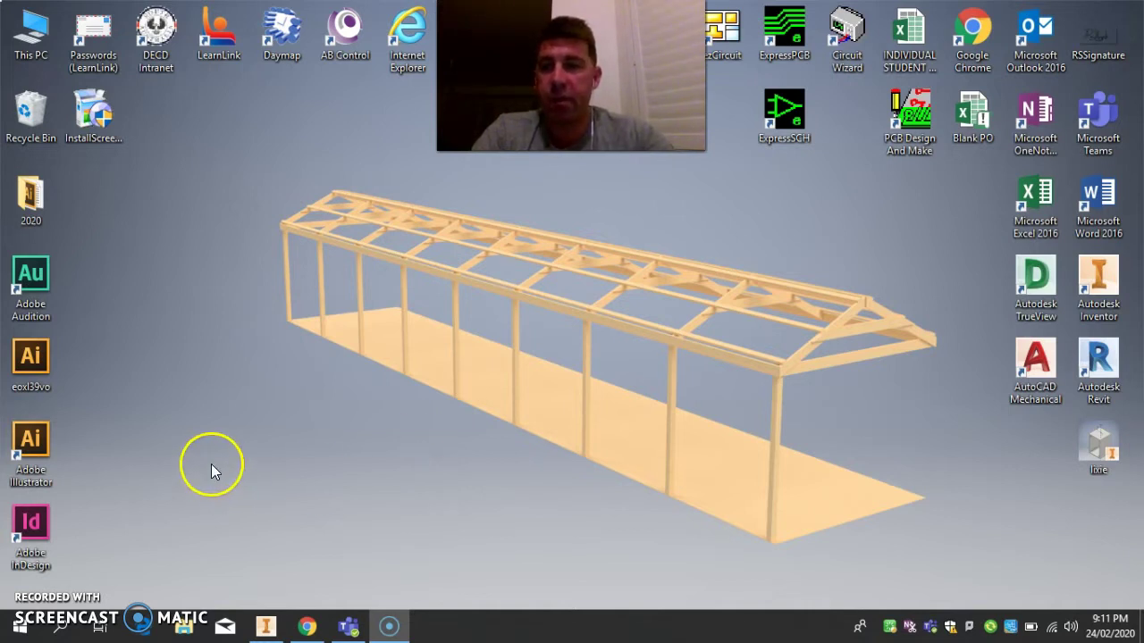
- Switch to Adobe Illustrator and create a new custom document 300 mm wide and 70 mm high, with millimeters as units
{"action": "double_click", "coordinate": [25, 438]}
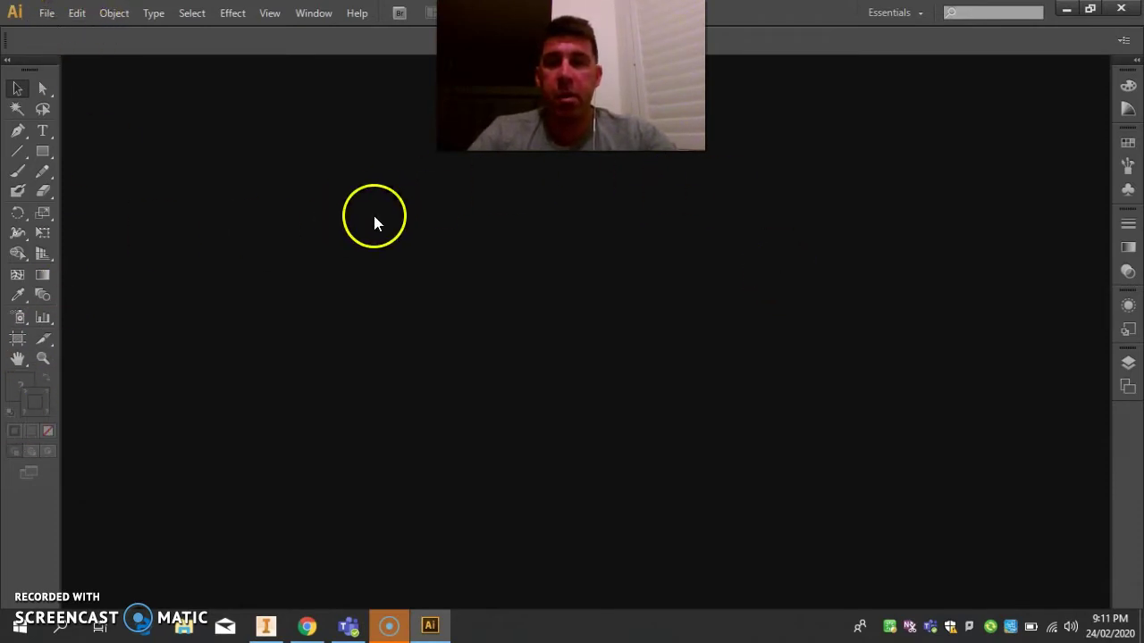
{"action": "left_click", "coordinate": [47, 14]}
{"action": "left_click", "coordinate": [51, 31]}
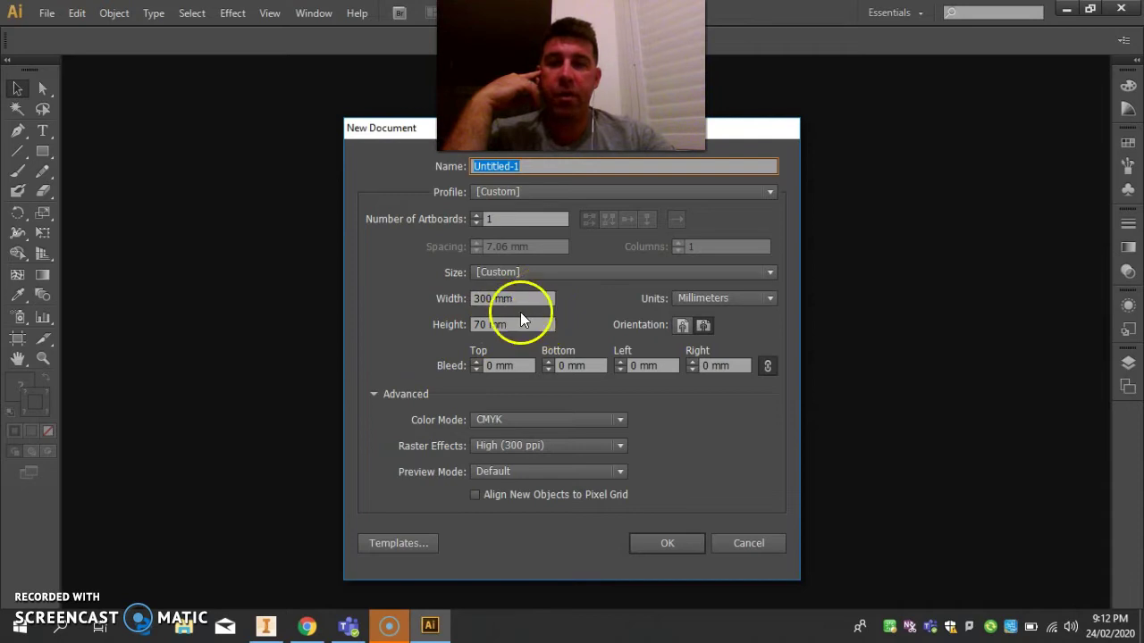
{"action": "left_click", "coordinate": [662, 271]}
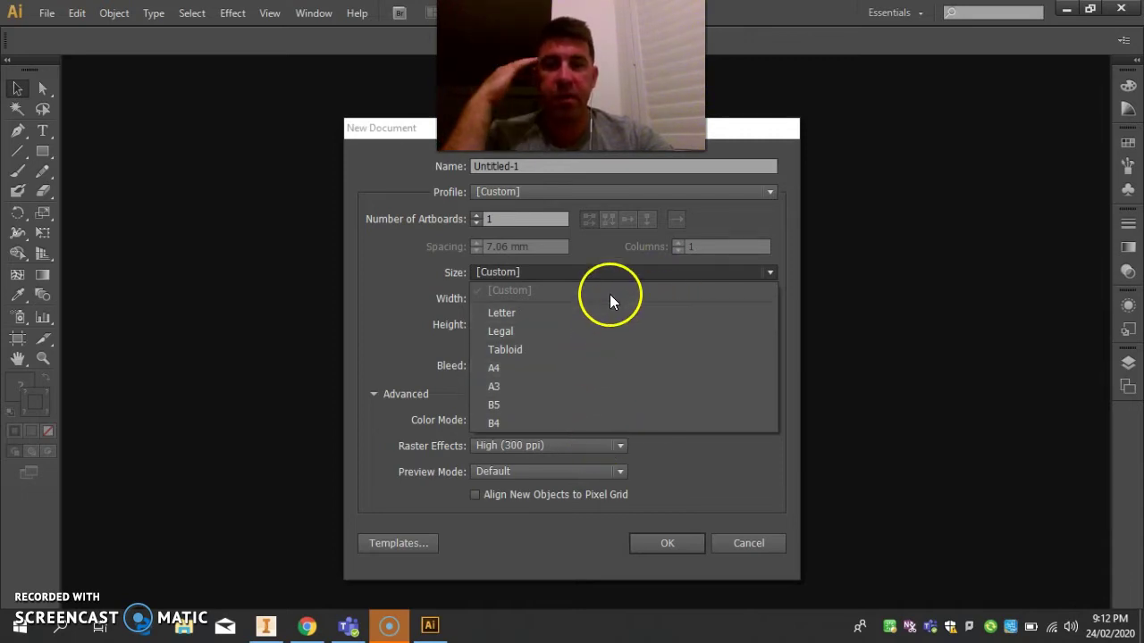
{"action": "left_click", "coordinate": [666, 277]}
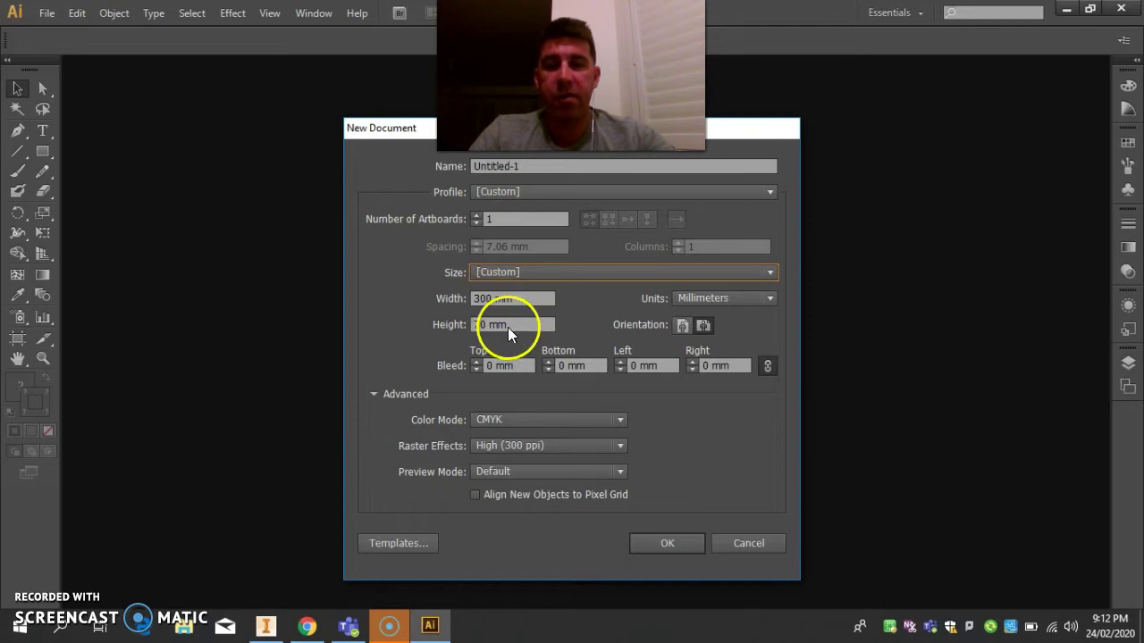
{"action": "left_click", "coordinate": [734, 305]}
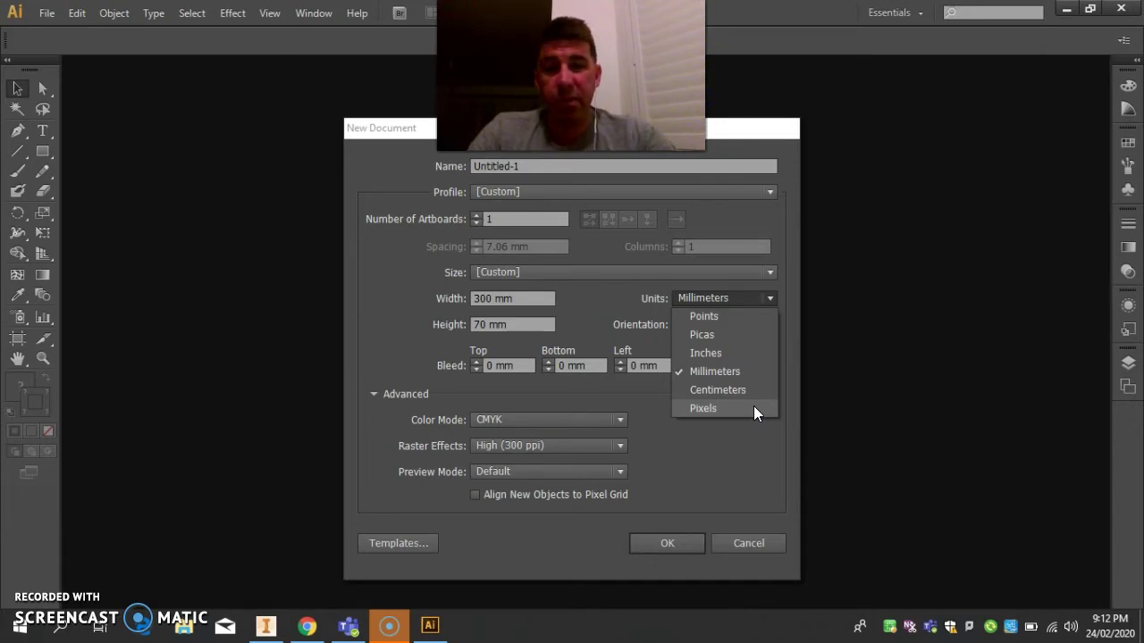
{"action": "left_click", "coordinate": [738, 374]}
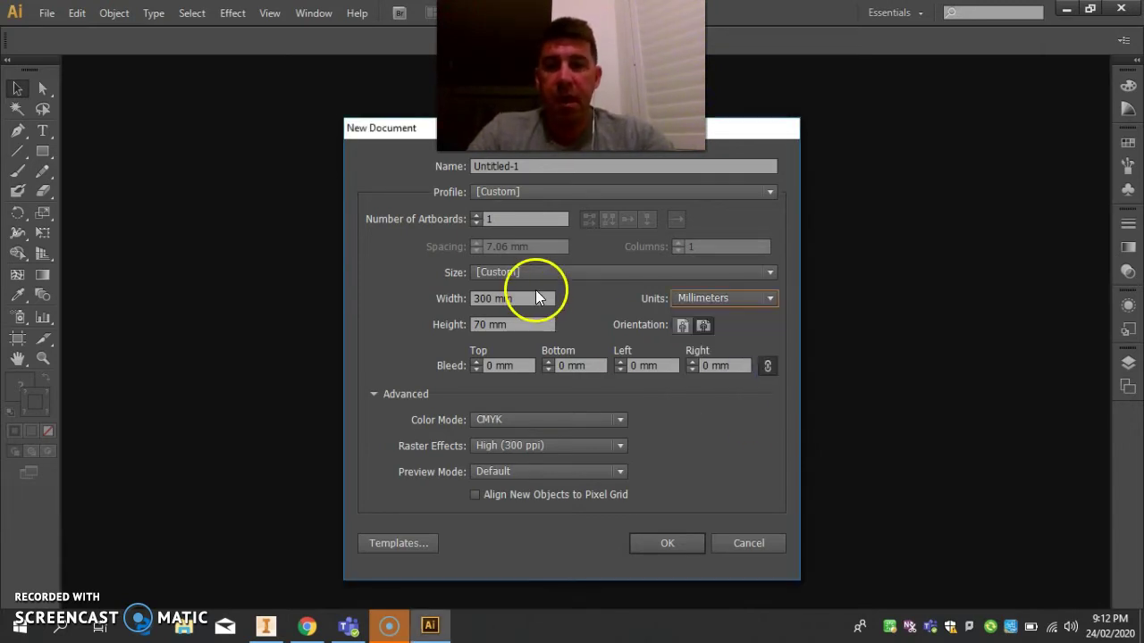
{"action": "left_click", "coordinate": [691, 544]}
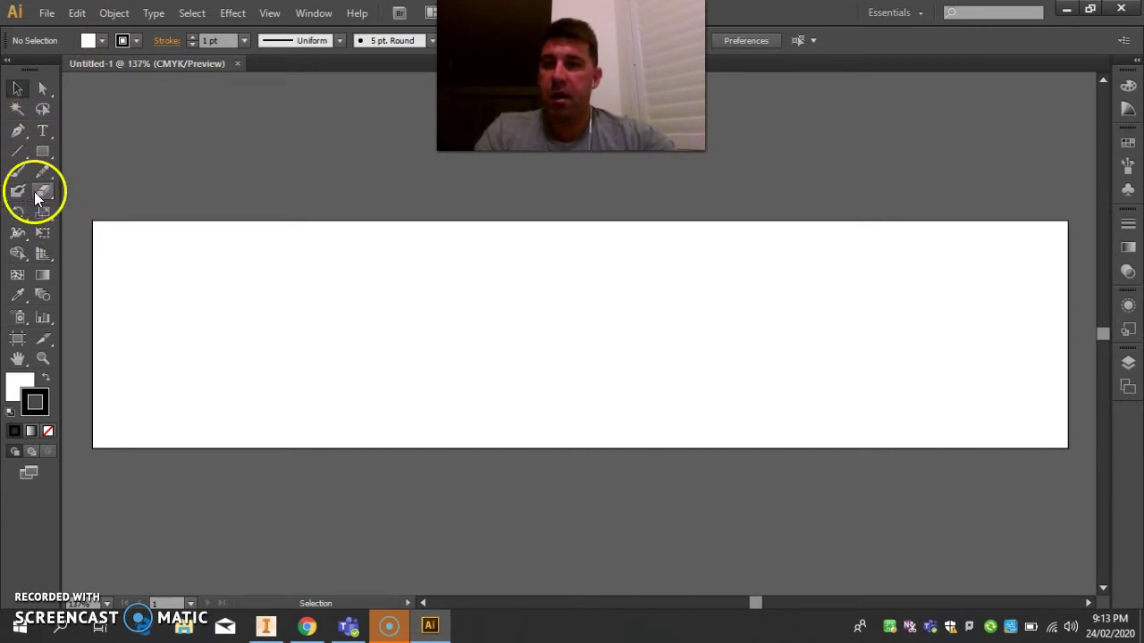
- Add the horizontal text "Adobe Tutorial" on the upper part of the artboard with the Type tool
{"action": "left_click", "coordinate": [47, 130]}
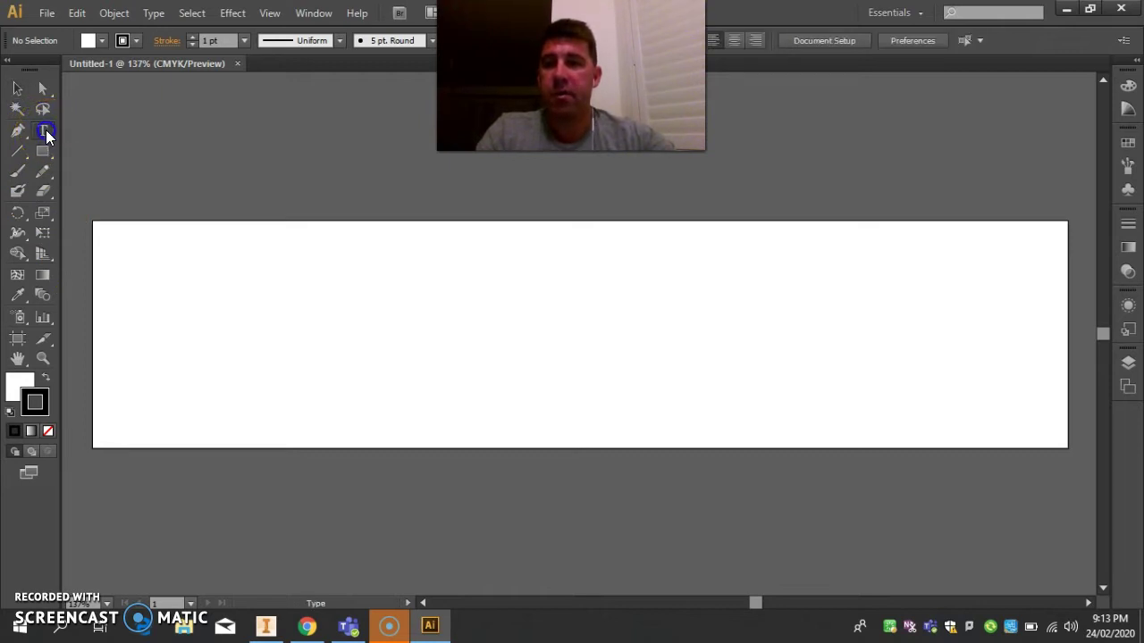
{"action": "left_click", "coordinate": [46, 130]}
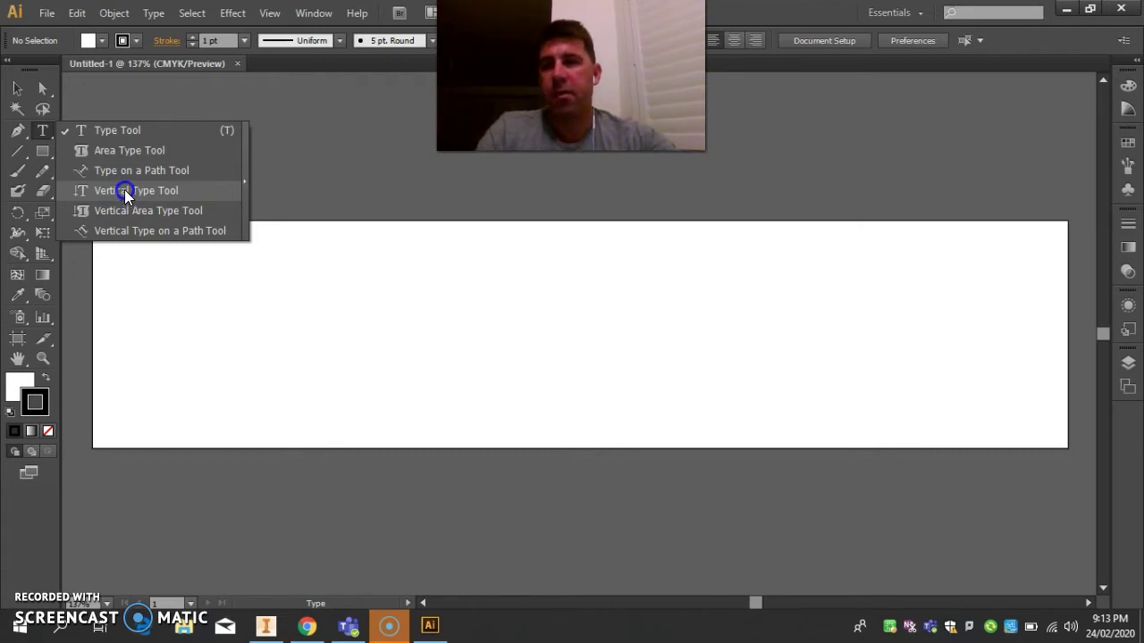
{"action": "left_click", "coordinate": [113, 132]}
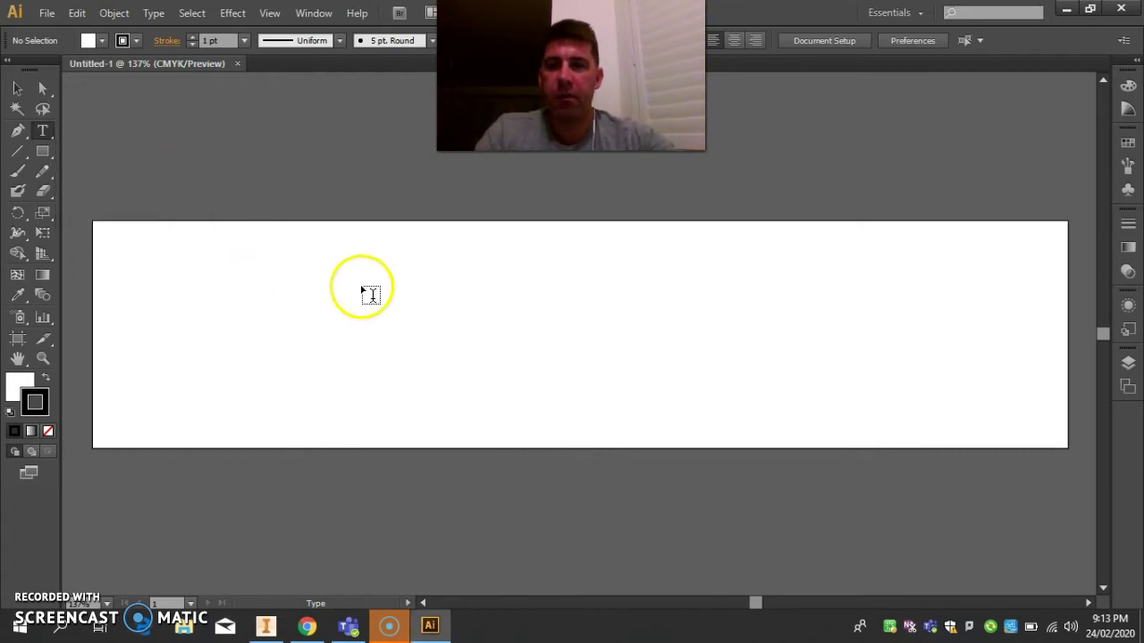
{"action": "left_click", "coordinate": [369, 309]}
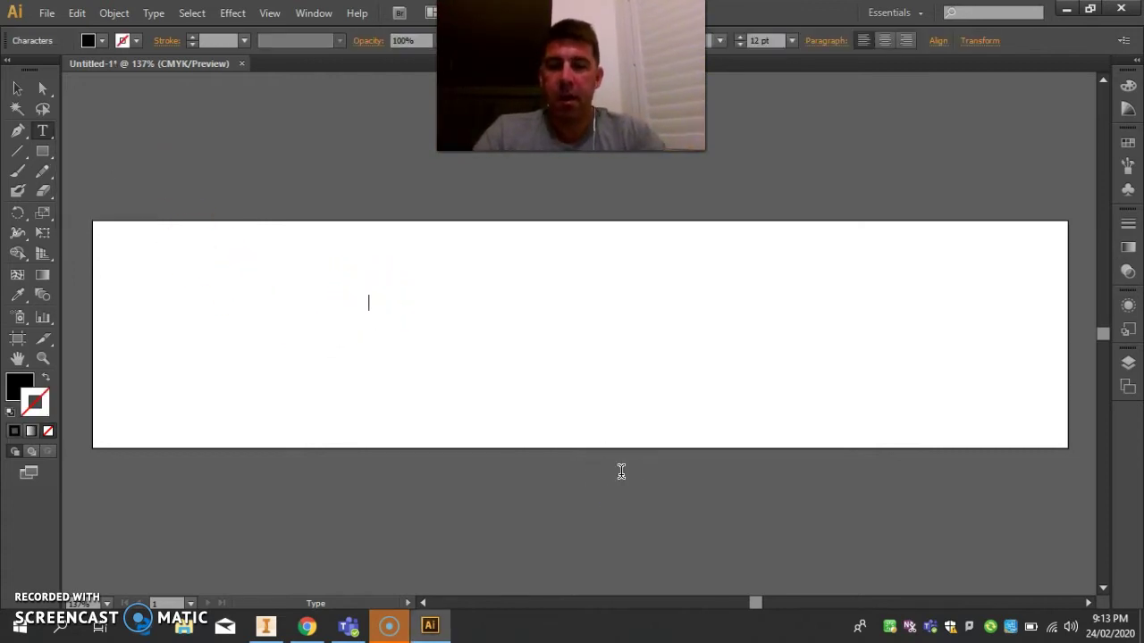
{"action": "type", "text": "Ad"}
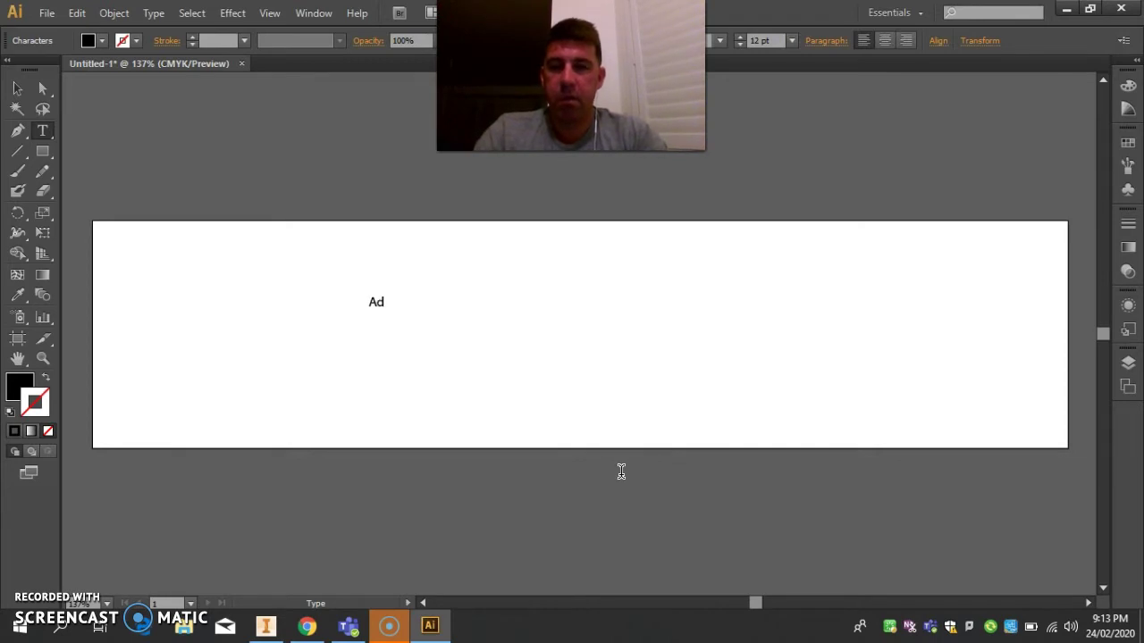
{"action": "type", "text": "obe Tutorial"}
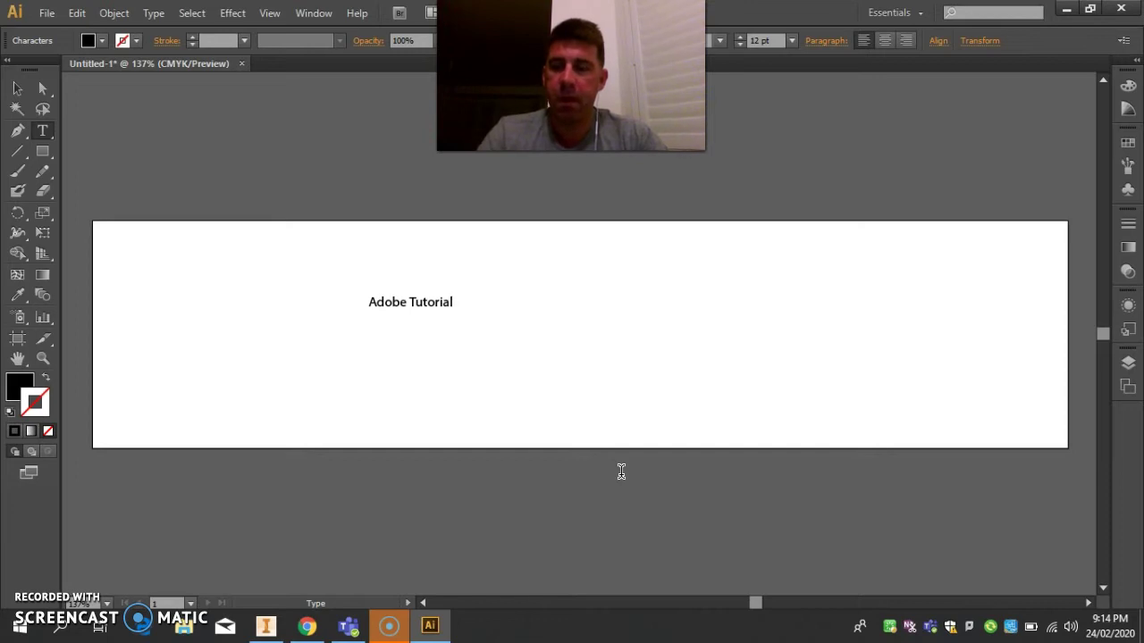
- Enlarge the whole "Adobe Tutorial" text to a font size of 60 pt
{"action": "key", "text": "ctrl+a"}
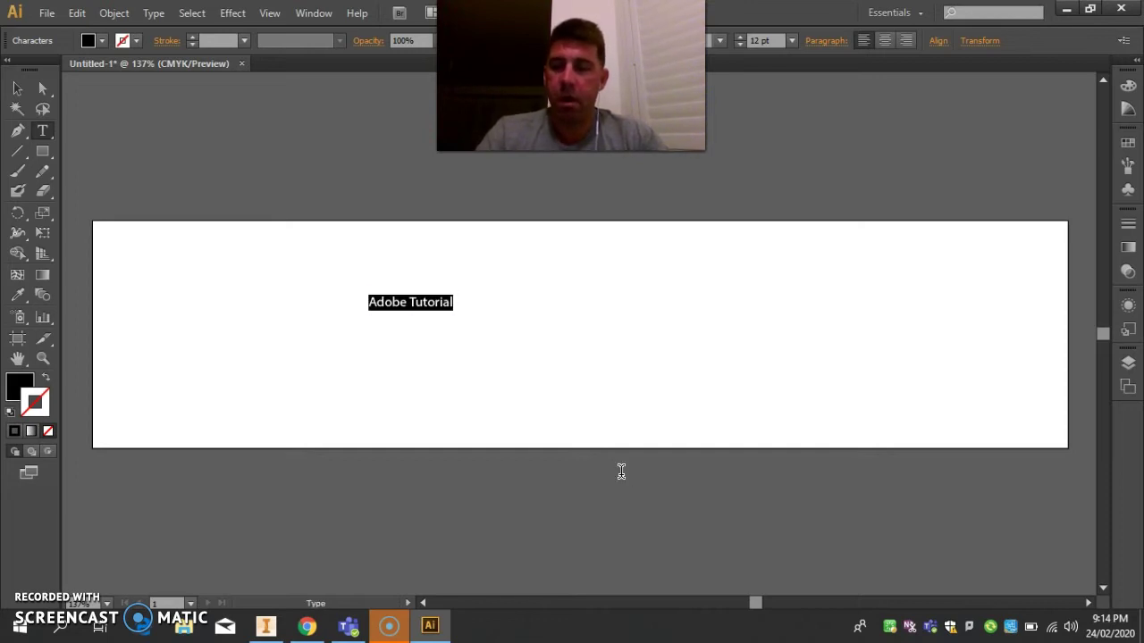
{"action": "key", "text": "Escape"}
{"action": "key", "text": "ctrl+shift+period"}
{"action": "key", "text": "ctrl+shift+period"}
{"action": "key", "text": "ctrl+shift+period"}
{"action": "key", "text": "ctrl+shift+period"}
{"action": "key", "text": "ctrl+shift+period"}
{"action": "key", "text": "ctrl+shift+period"}
{"action": "key", "text": "ctrl+shift+period"}
{"action": "key", "text": "ctrl+shift+period"}
{"action": "key", "text": "ctrl+shift+period"}
{"action": "key", "text": "ctrl+shift+period"}
{"action": "key", "text": "ctrl+shift+period"}
{"action": "key", "text": "ctrl+shift+period"}
{"action": "key", "text": "ctrl+shift+period"}
{"action": "key", "text": "ctrl+shift+period"}
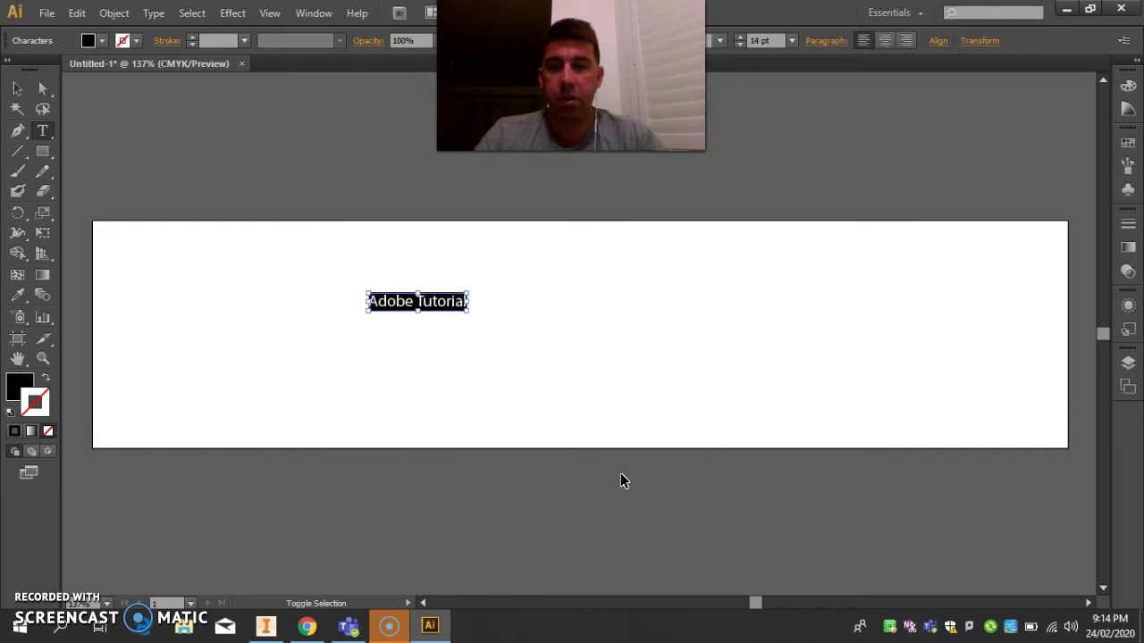
{"action": "key", "text": "ctrl+shift+period"}
{"action": "key", "text": "ctrl+shift+period"}
{"action": "key", "text": "ctrl+shift+period"}
{"action": "key", "text": "ctrl+shift+period"}
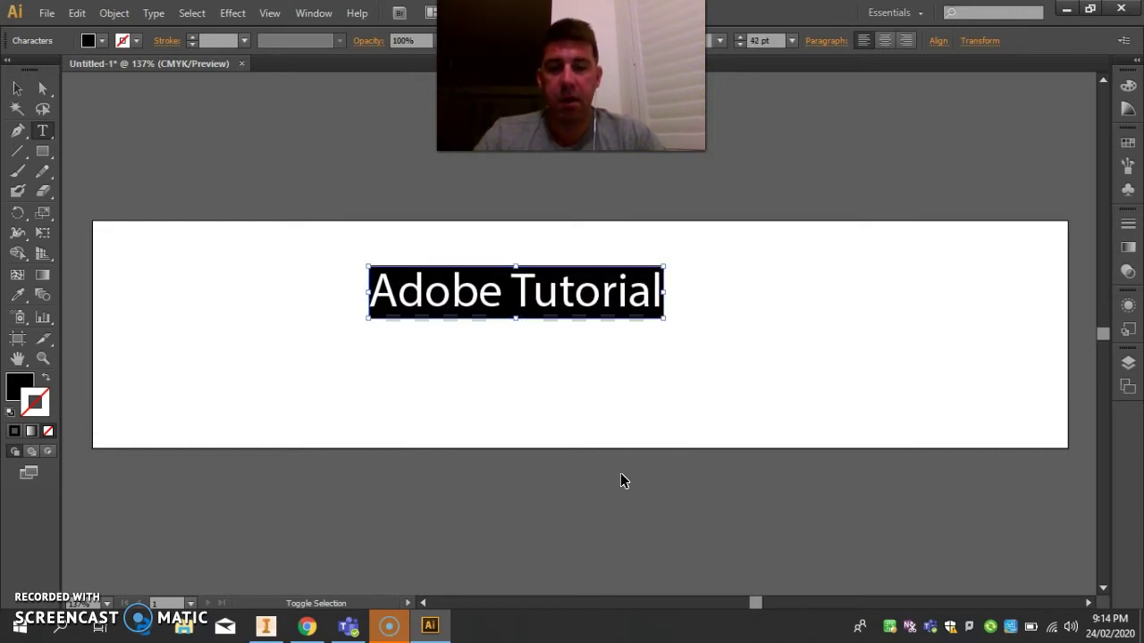
{"action": "key", "text": "ctrl+shift+period"}
{"action": "key", "text": "ctrl+shift+period"}
{"action": "key", "text": "ctrl+shift+period"}
{"action": "key", "text": "ctrl+shift+period"}
{"action": "key", "text": "ctrl+shift+period"}
{"action": "key", "text": "ctrl+shift+period"}
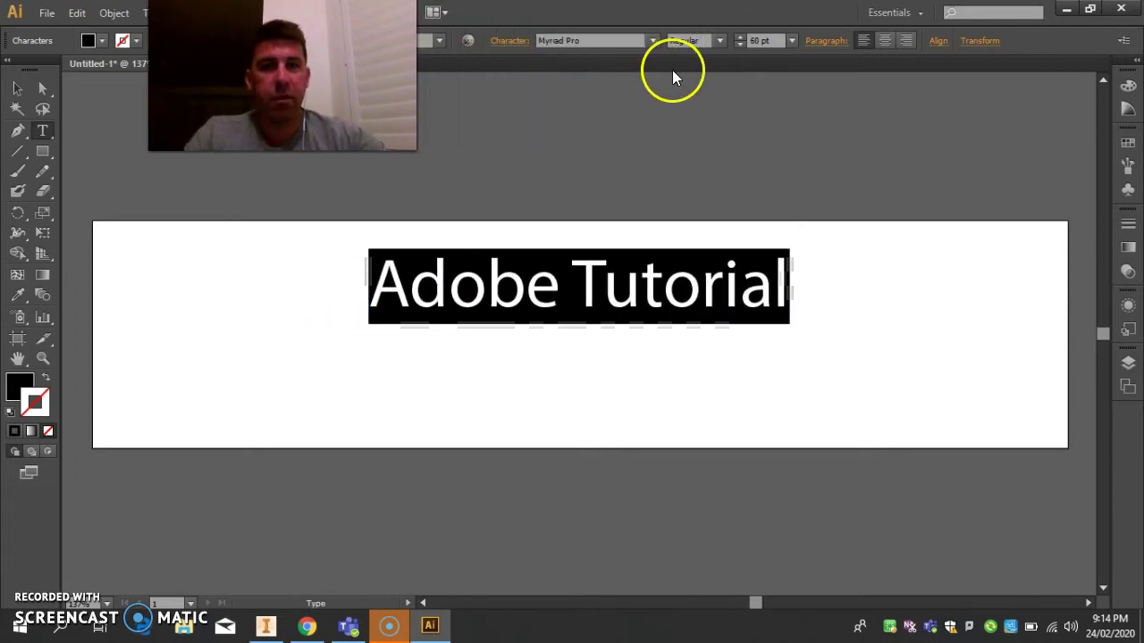
- Try the Onyx font on the title text and settle on Quentell CF Bold Regular, keeping the Regular style
{"action": "left_click", "coordinate": [653, 41]}
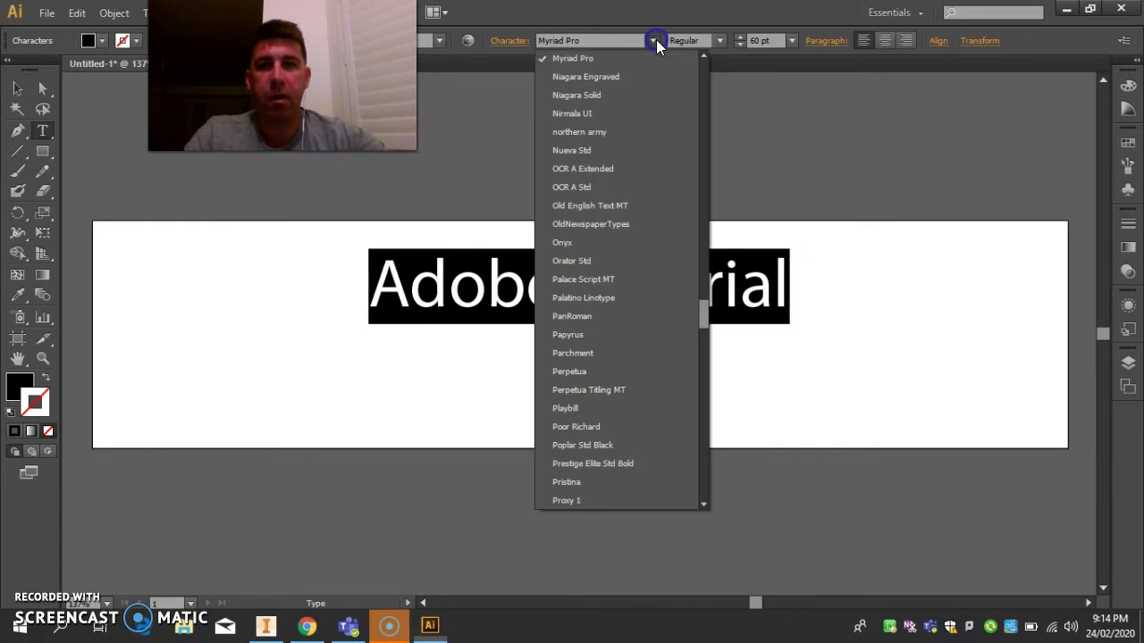
{"action": "left_click", "coordinate": [629, 240]}
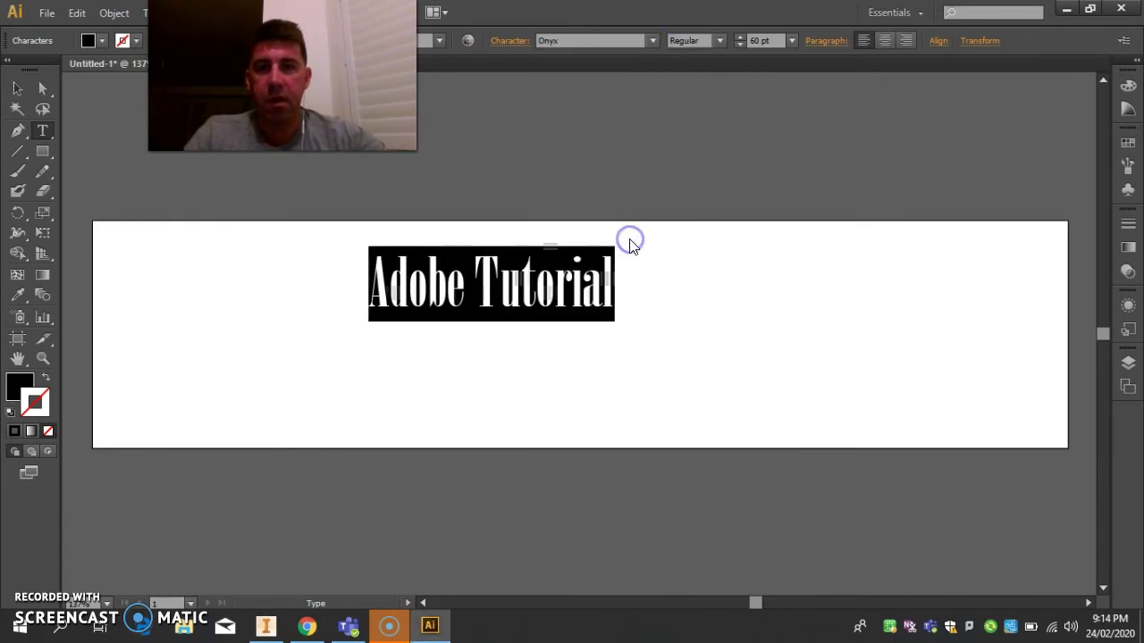
{"action": "left_click", "coordinate": [653, 40]}
{"action": "left_click", "coordinate": [639, 482]}
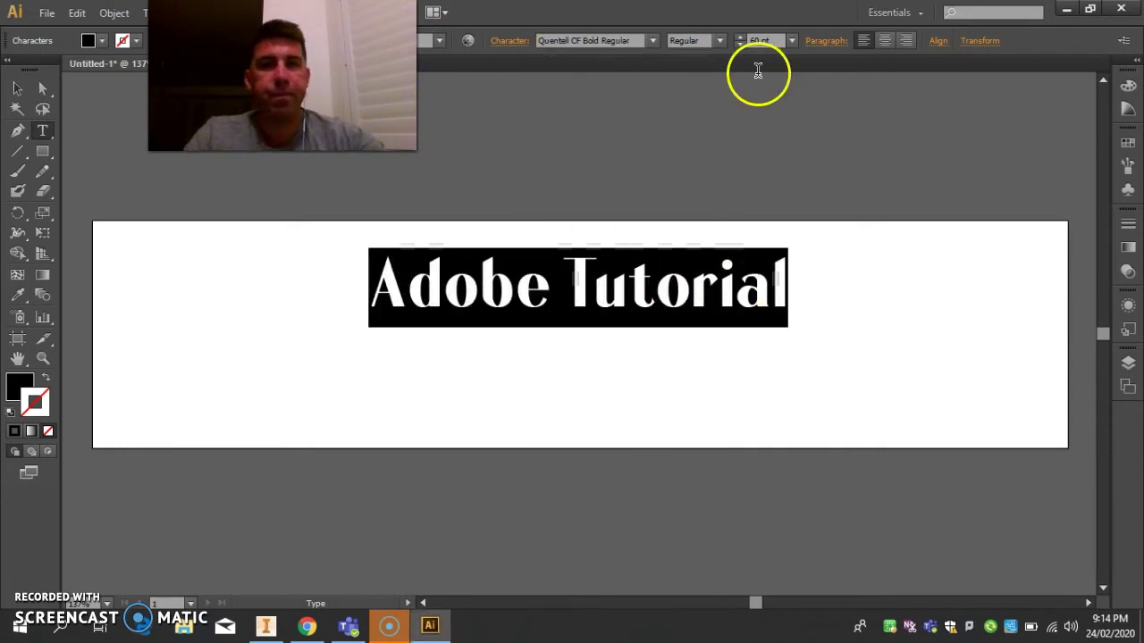
{"action": "left_click", "coordinate": [725, 45]}
{"action": "left_click", "coordinate": [725, 44]}
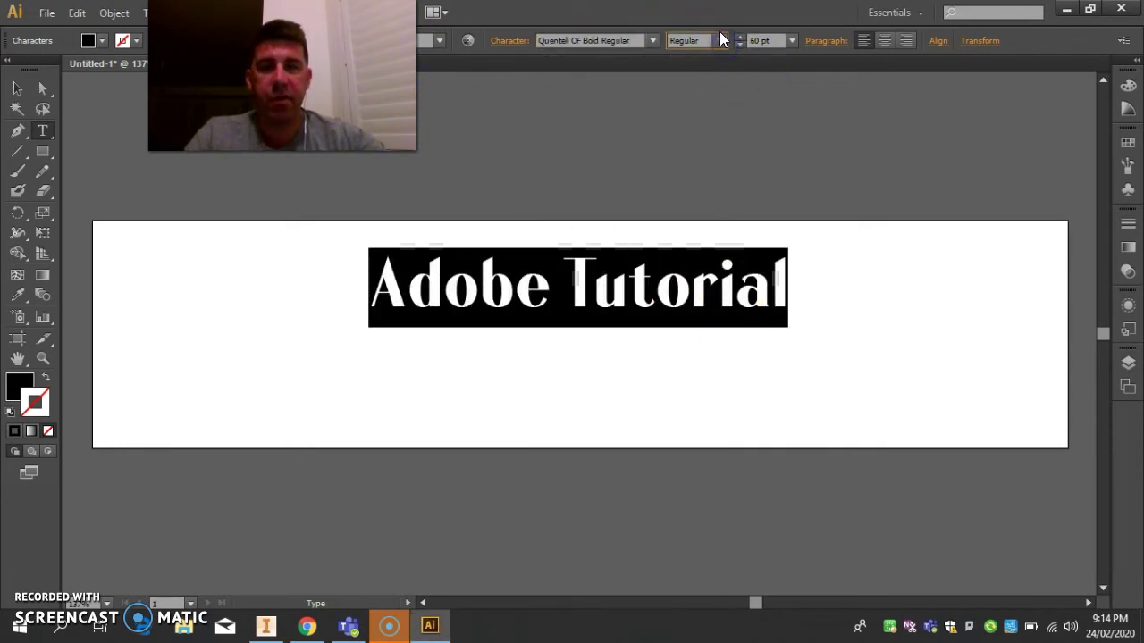
{"action": "left_click", "coordinate": [720, 41]}
{"action": "left_click", "coordinate": [720, 44]}
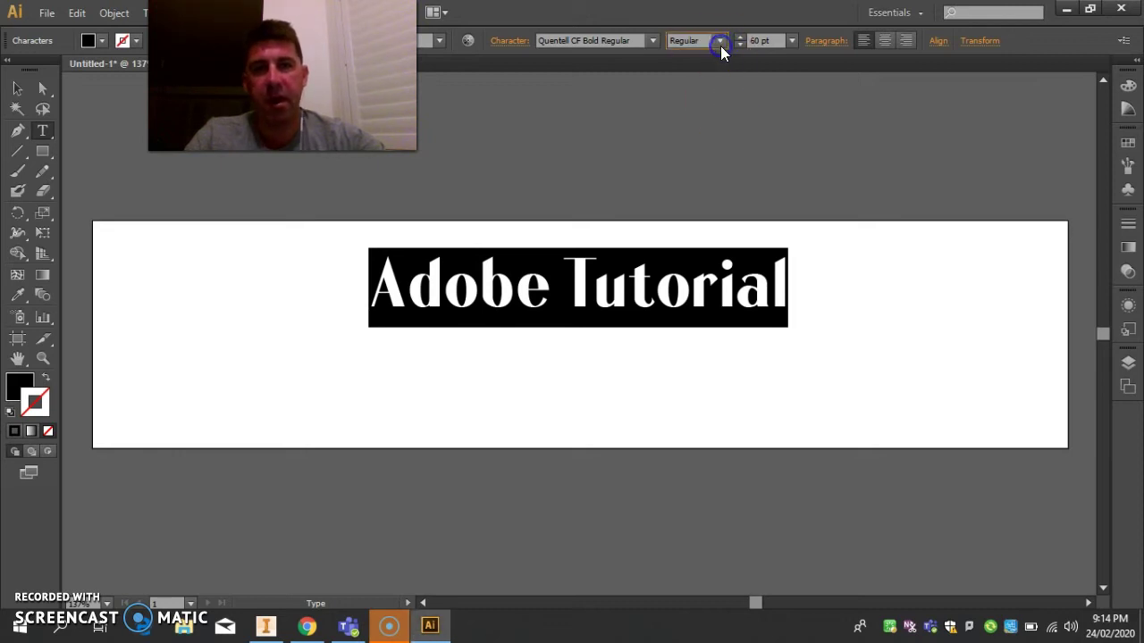
- Increase the title's font size to 72 pt and move the text down to the middle of the artboard
{"action": "left_click_drag", "start_coordinate": [738, 37], "coordinate": [738, 36]}
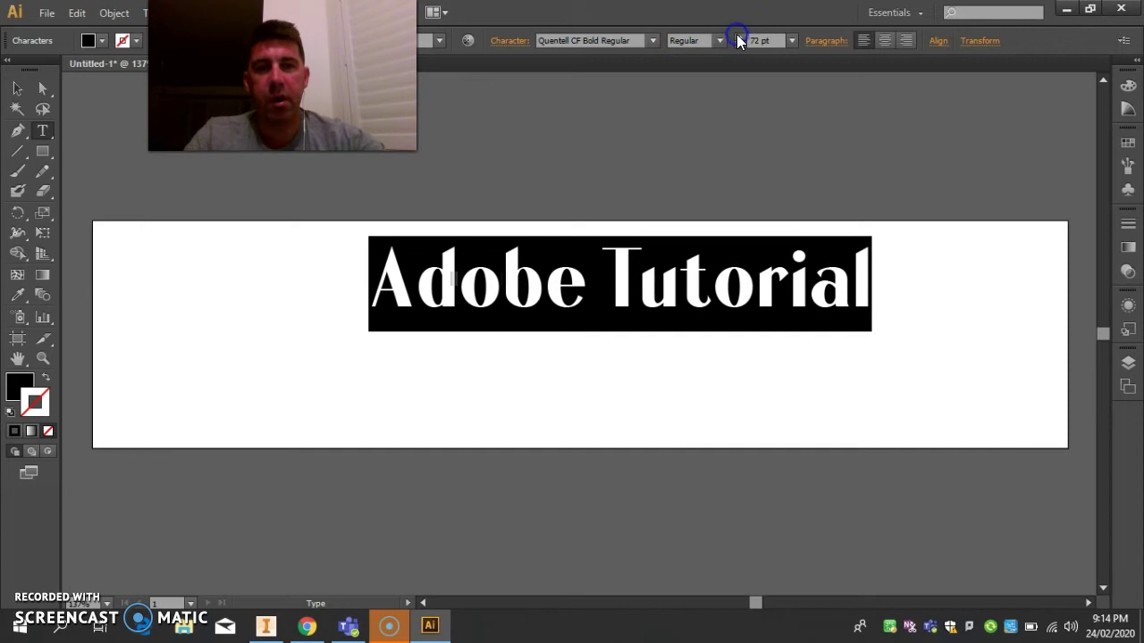
{"action": "left_click", "coordinate": [17, 88]}
{"action": "left_click_drag", "start_coordinate": [565, 296], "coordinate": [540, 345]}
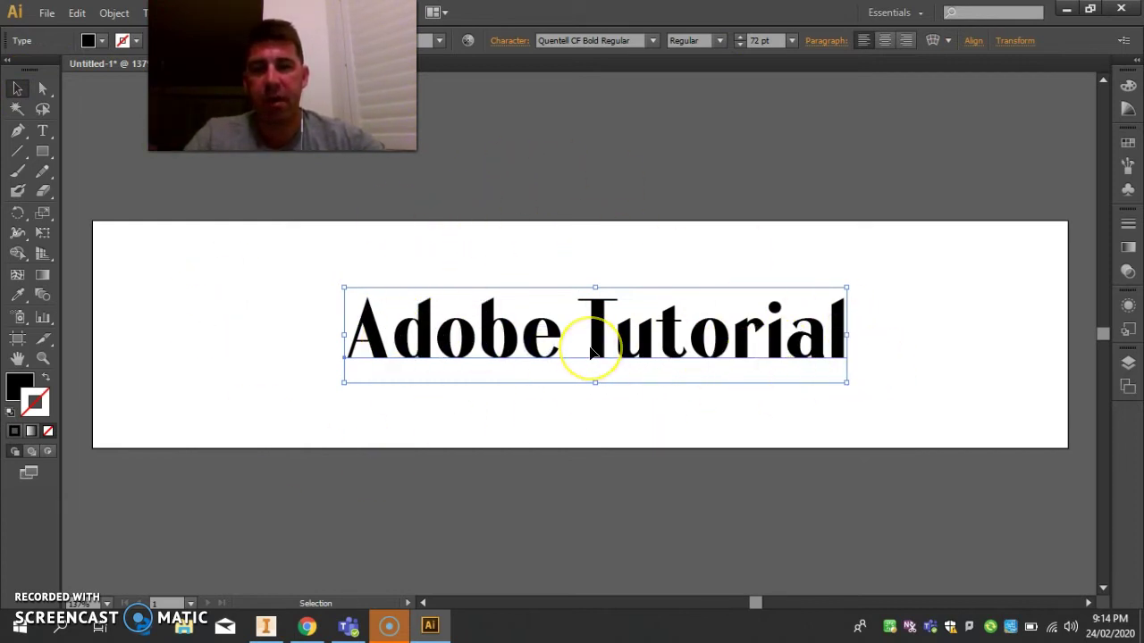
{"action": "left_click", "coordinate": [621, 214]}
- Draw a small horizontal rounded rectangle on the artboard to the left of the "Adobe Tutorial" text
{"action": "left_click", "coordinate": [44, 154]}
{"action": "left_click", "coordinate": [46, 156]}
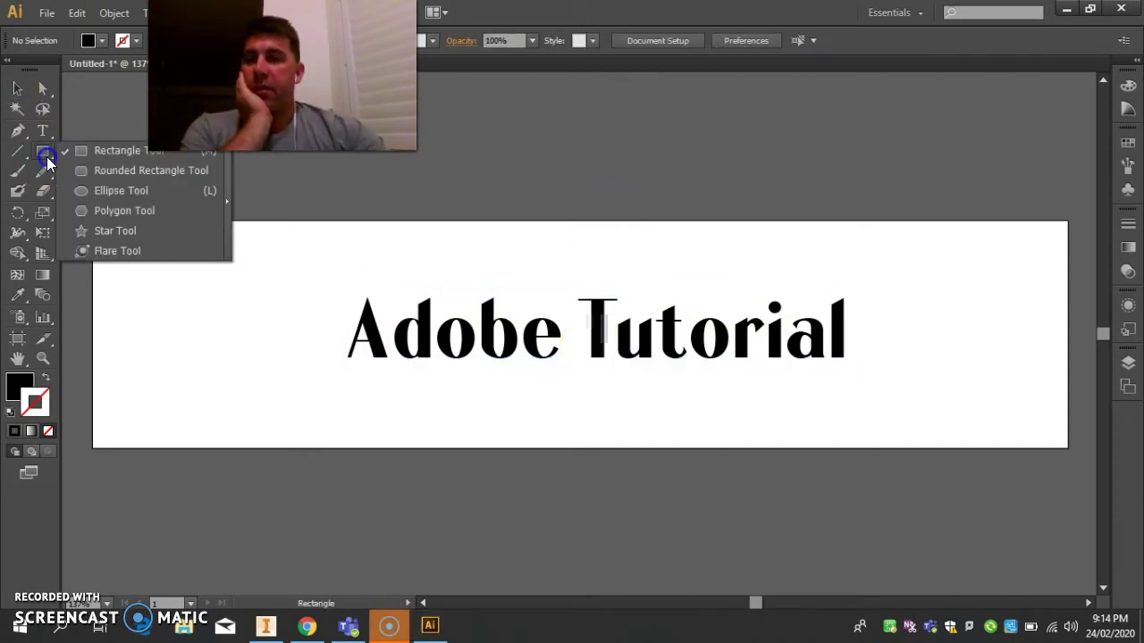
{"action": "left_click", "coordinate": [135, 166]}
{"action": "left_click_drag", "start_coordinate": [161, 285], "coordinate": [281, 331]}
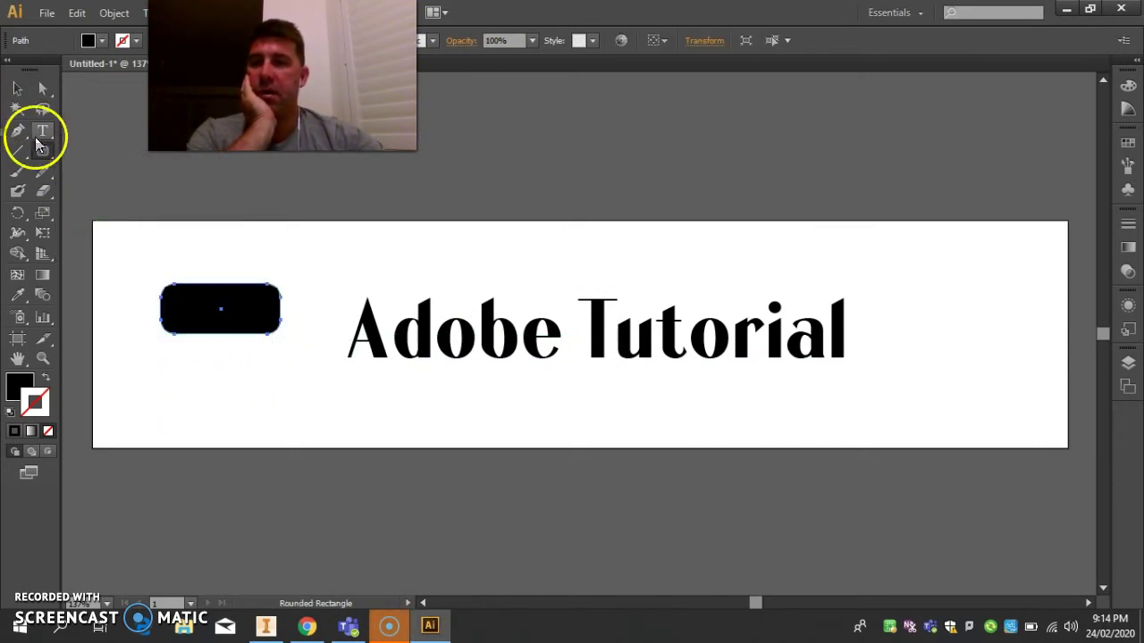
- Replace a freehand trial polygon with a five-sided polygon of 10 mm radius above the middle of the title text
{"action": "left_click_drag", "start_coordinate": [42, 153], "coordinate": [100, 217]}
{"action": "left_click_drag", "start_coordinate": [610, 253], "coordinate": [644, 248]}
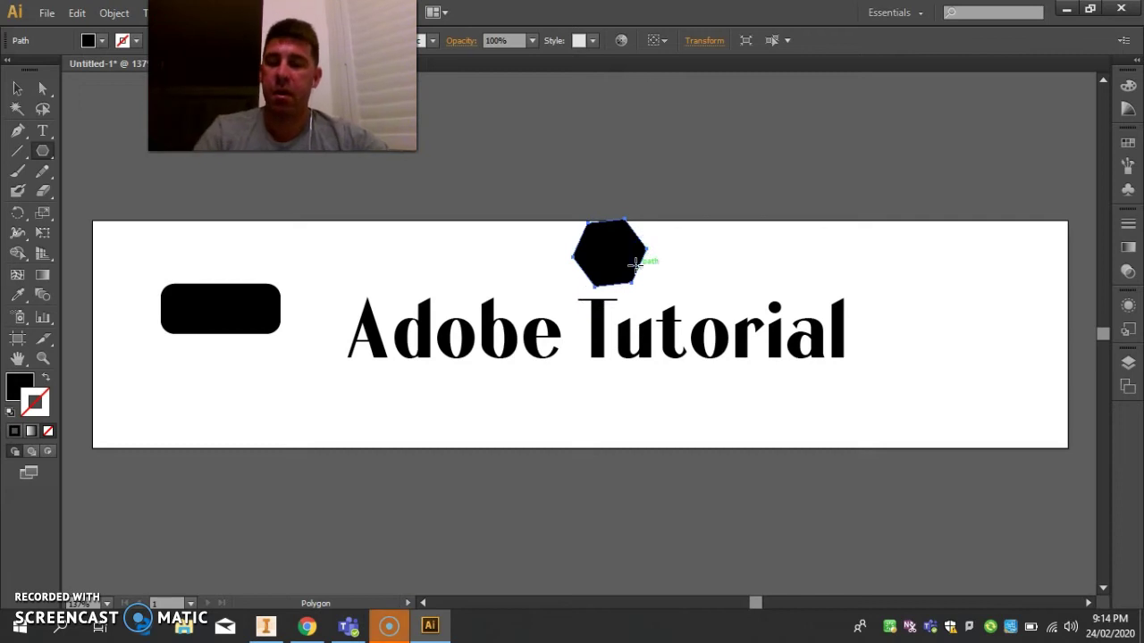
{"action": "key", "text": "ctrl+z"}
{"action": "left_click", "coordinate": [595, 261]}
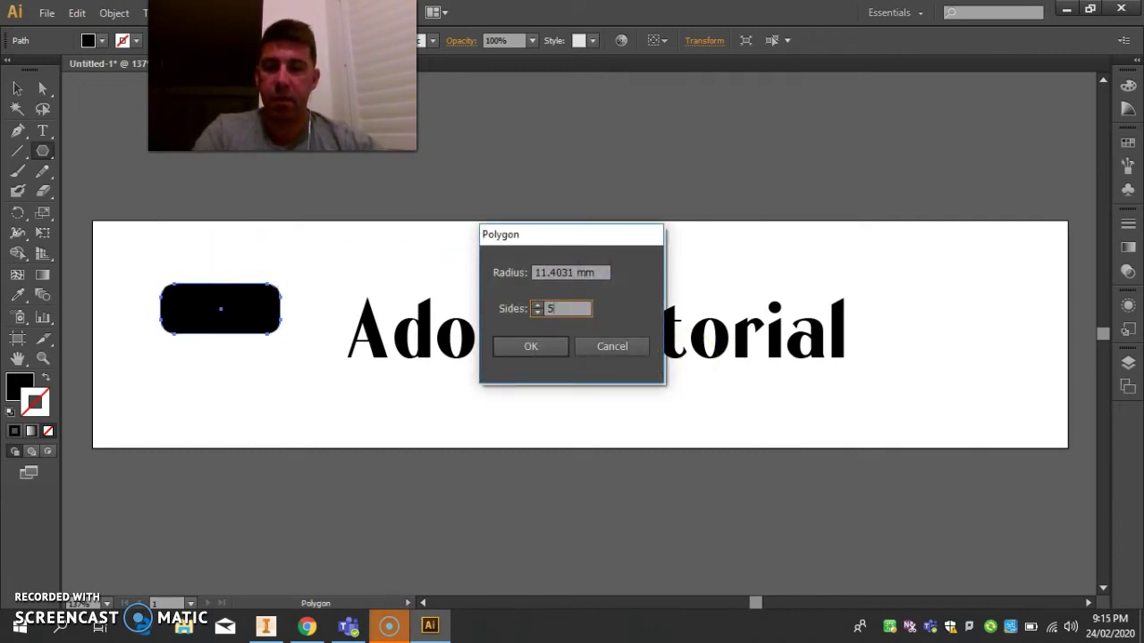
{"action": "left_click_drag", "start_coordinate": [605, 272], "coordinate": [481, 267]}
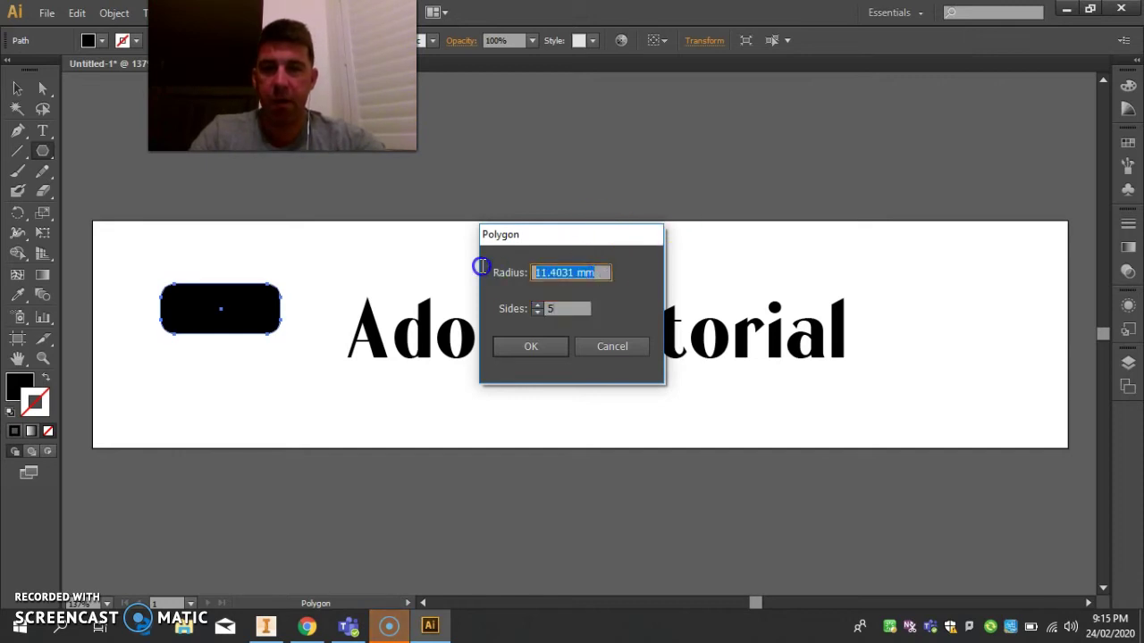
{"action": "type", "text": "10"}
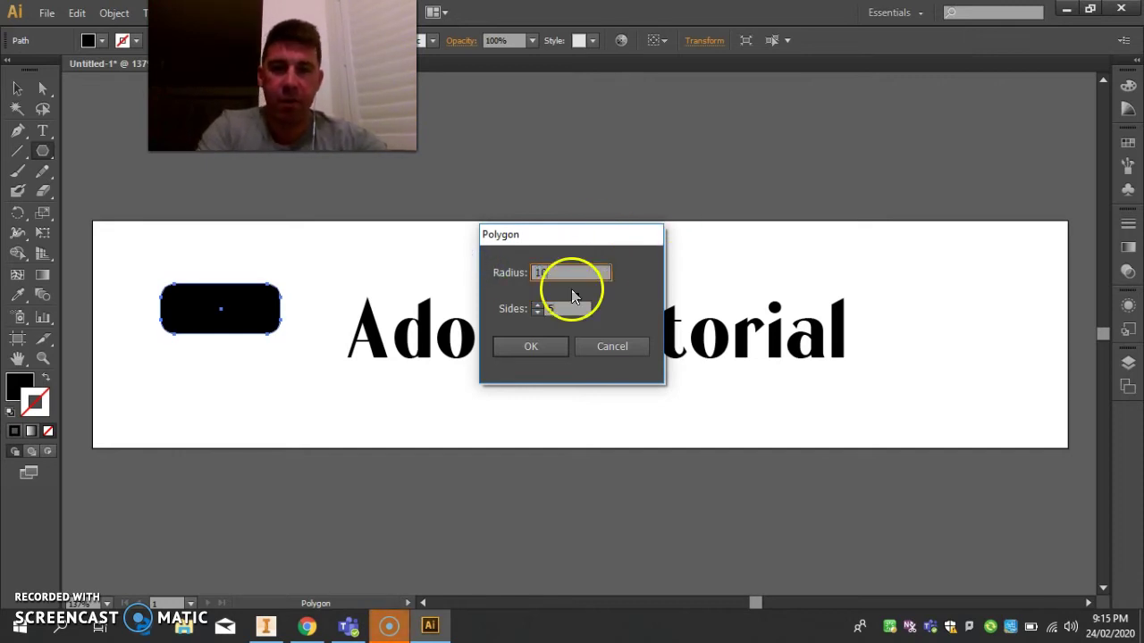
{"action": "left_click", "coordinate": [535, 346]}
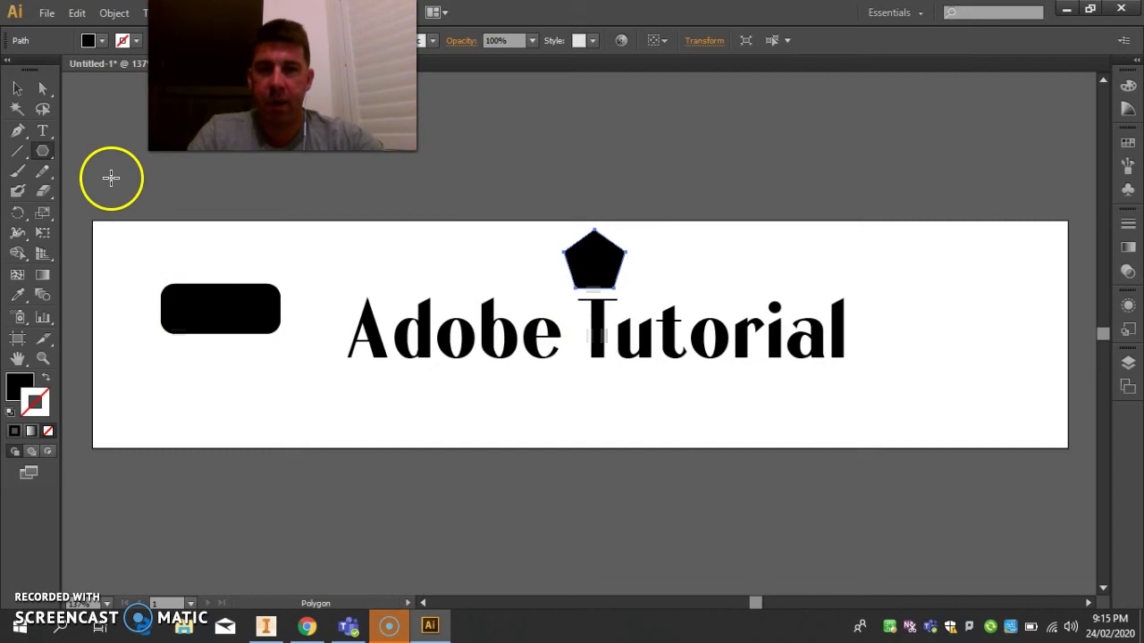
- Draw a steep, slightly slanted straight line on the artboard to the right of the title text, replacing a first trial line
{"action": "right_click", "coordinate": [43, 153]}
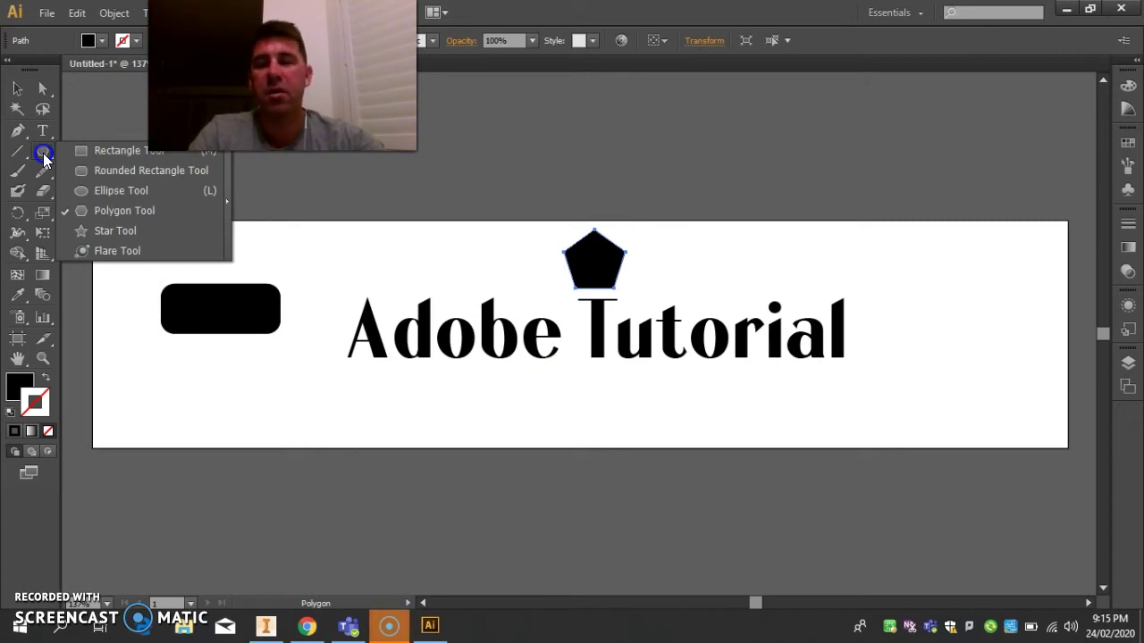
{"action": "left_click", "coordinate": [22, 155]}
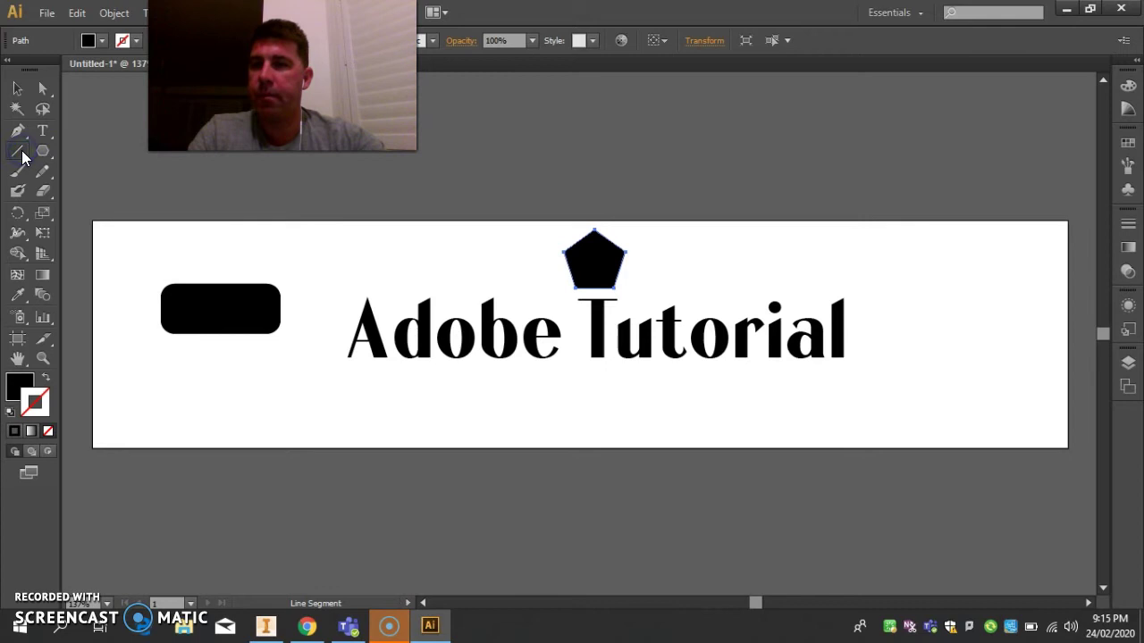
{"action": "left_click", "coordinate": [22, 154]}
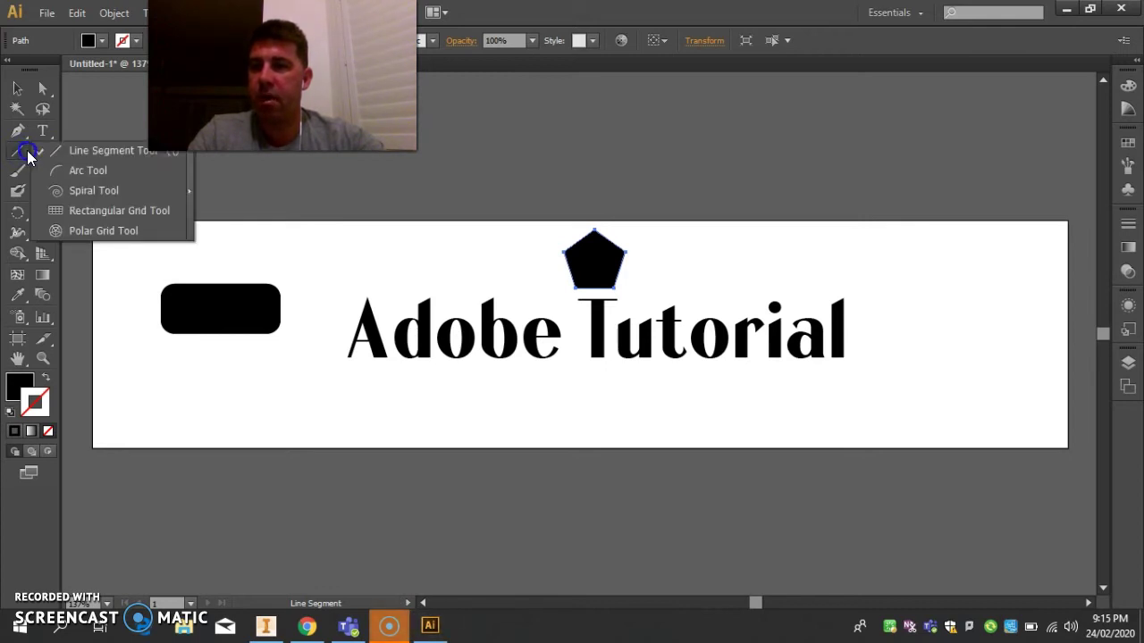
{"action": "left_click", "coordinate": [99, 156]}
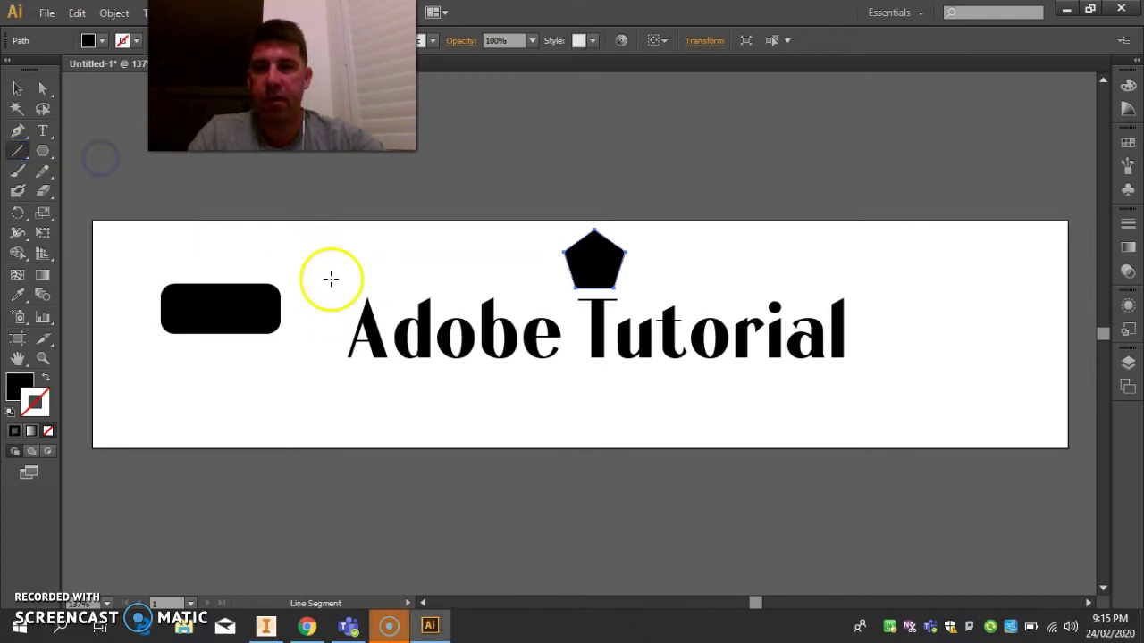
{"action": "left_click_drag", "start_coordinate": [874, 246], "coordinate": [966, 354]}
{"action": "key", "text": "Delete"}
{"action": "mouse_move", "coordinate": [1002, 285]}
{"action": "left_mouse_down"}
{"action": "mouse_move", "coordinate": [1001, 398]}
{"action": "mouse_move", "coordinate": [983, 395]}
{"action": "left_mouse_up"}
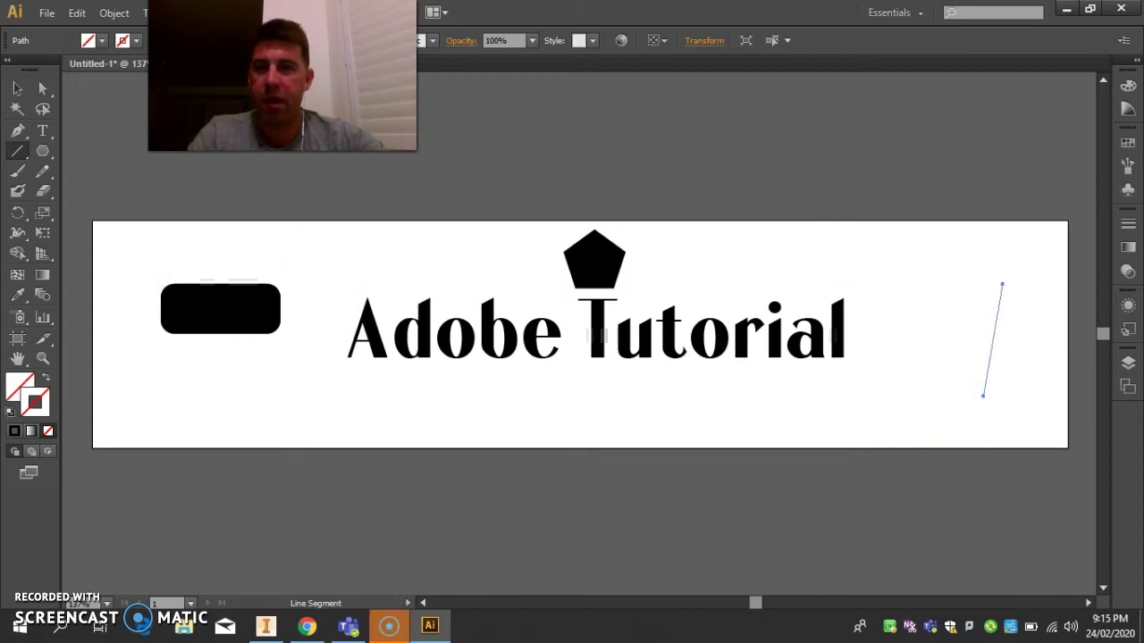
{"action": "left_click_drag", "start_coordinate": [259, 100], "coordinate": [580, 100]}
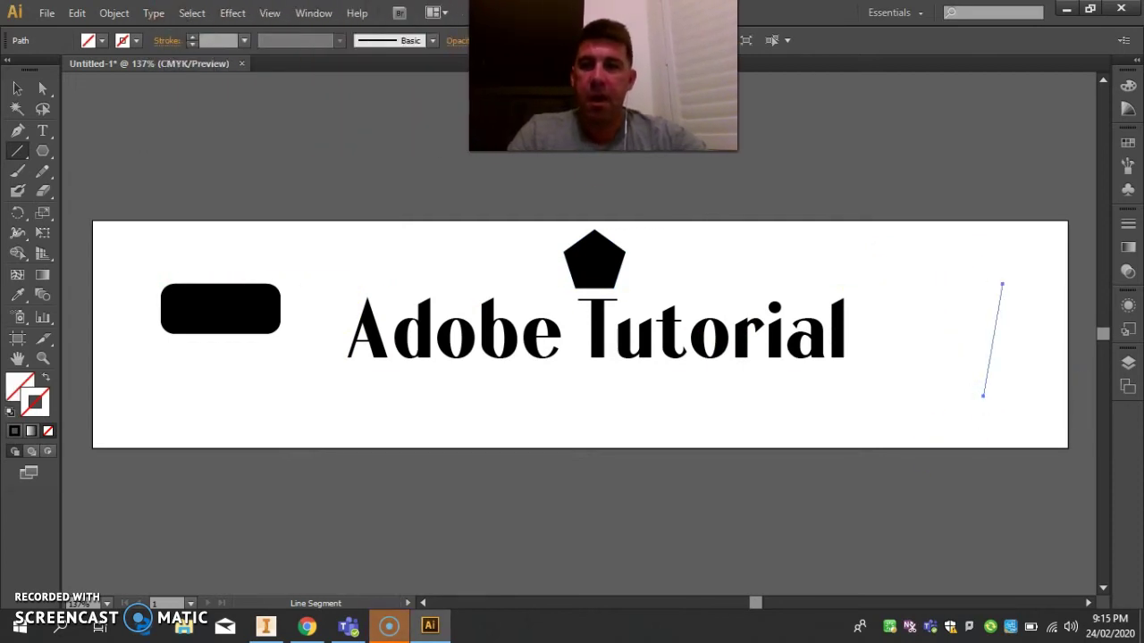
- Give the slanted line a black stroke with a weight of 14 pt
{"action": "left_click", "coordinate": [135, 45]}
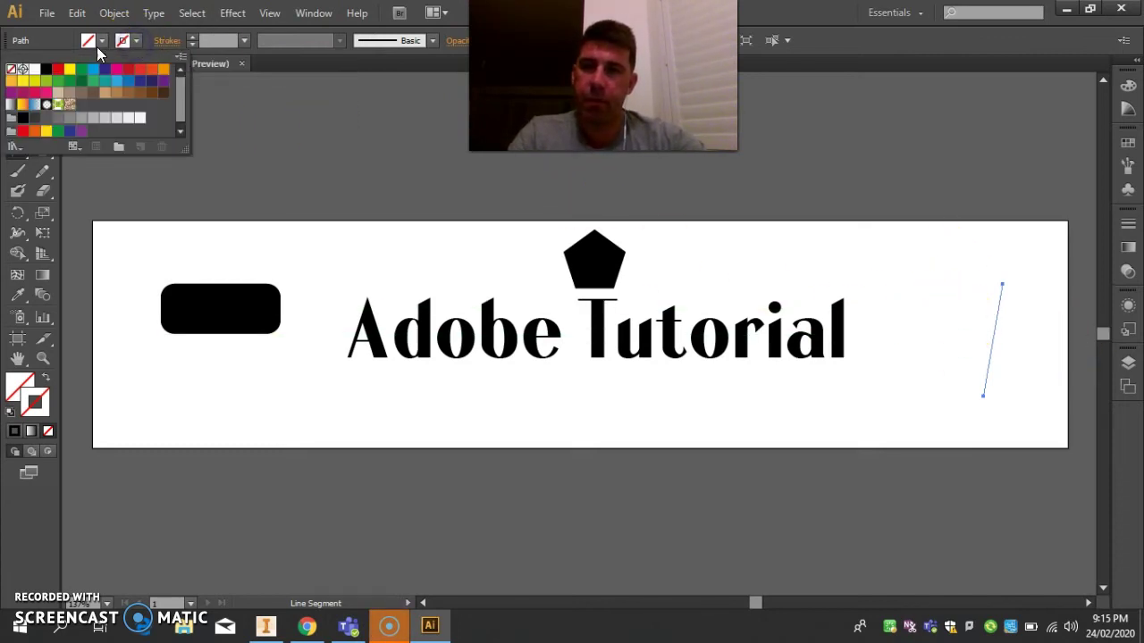
{"action": "left_click", "coordinate": [45, 70]}
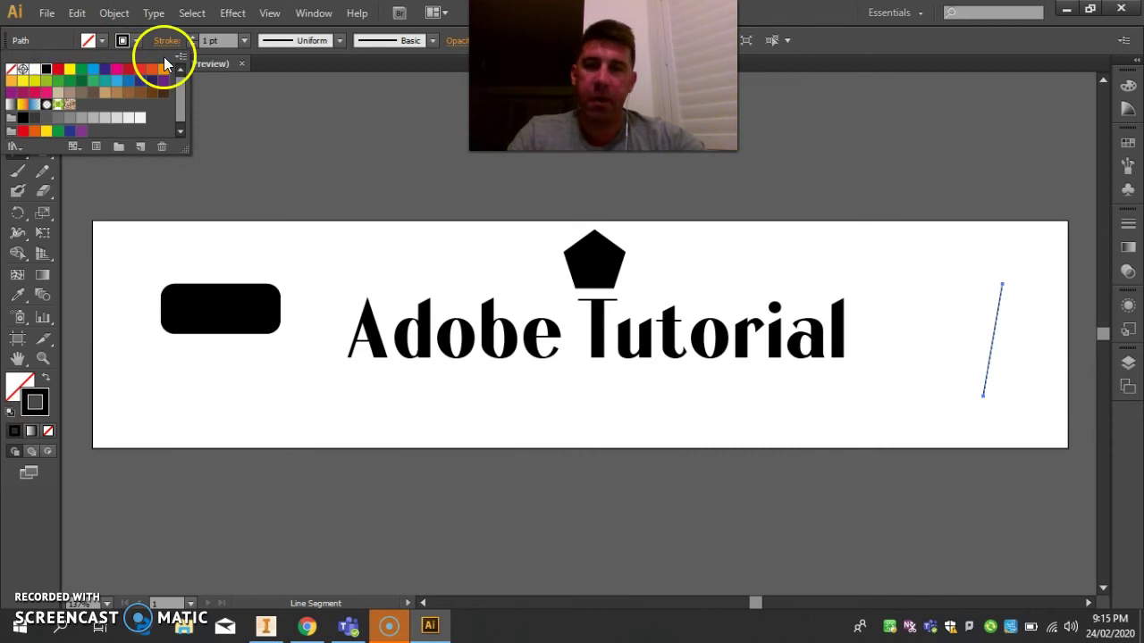
{"action": "left_click", "coordinate": [193, 40]}
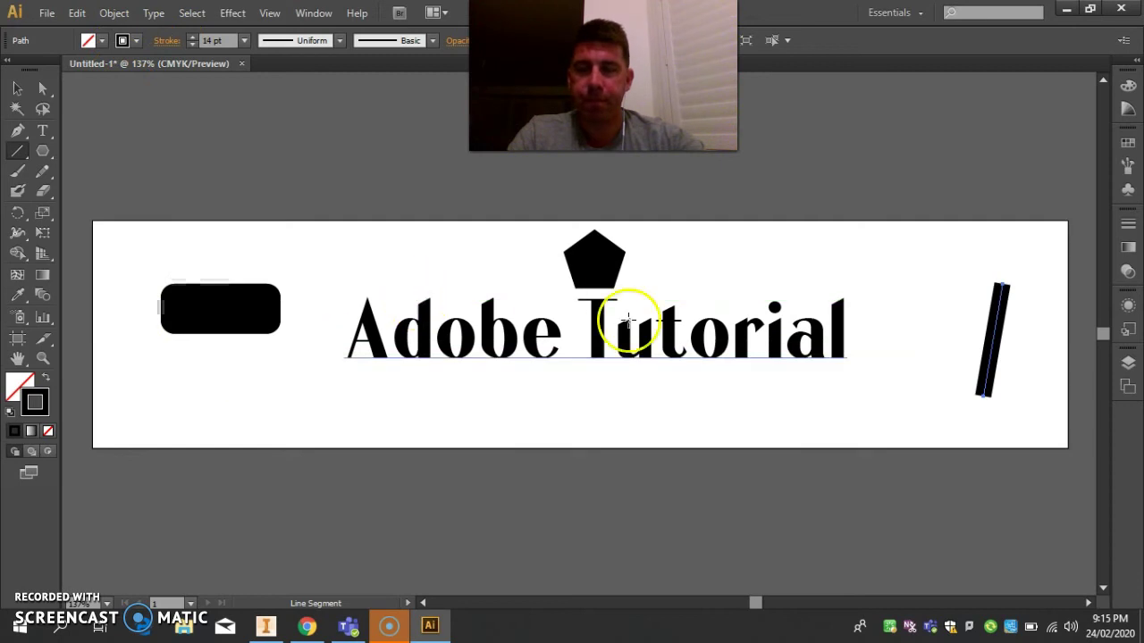
- Delete the thick slanted line from the artboard
{"action": "left_click", "coordinate": [17, 88]}
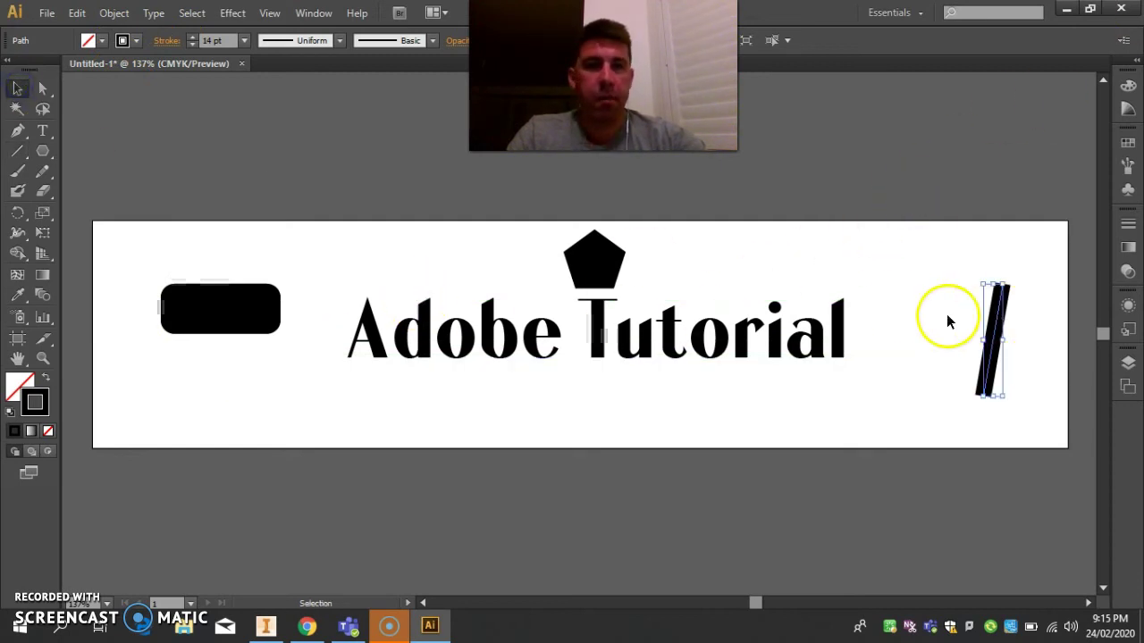
{"action": "left_click_drag", "start_coordinate": [1027, 420], "coordinate": [1026, 419]}
{"action": "key", "text": "Delete"}
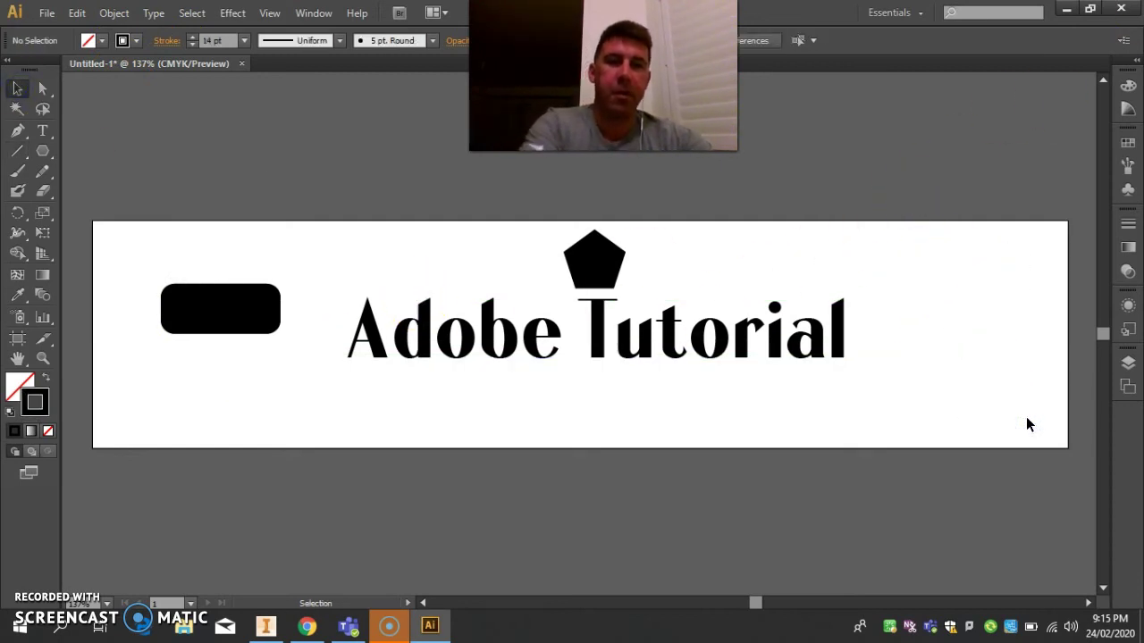
- Switch to Chrome and search Google Images for "crows logo black and white" in a new tab
{"action": "left_click", "coordinate": [312, 631]}
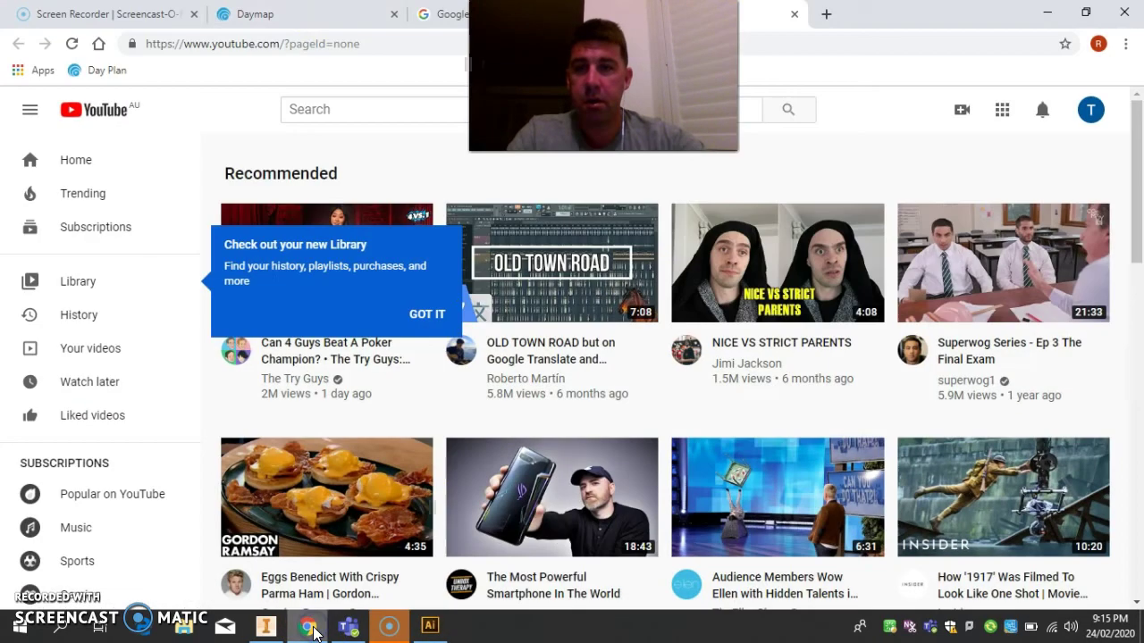
{"action": "left_click", "coordinate": [835, 12]}
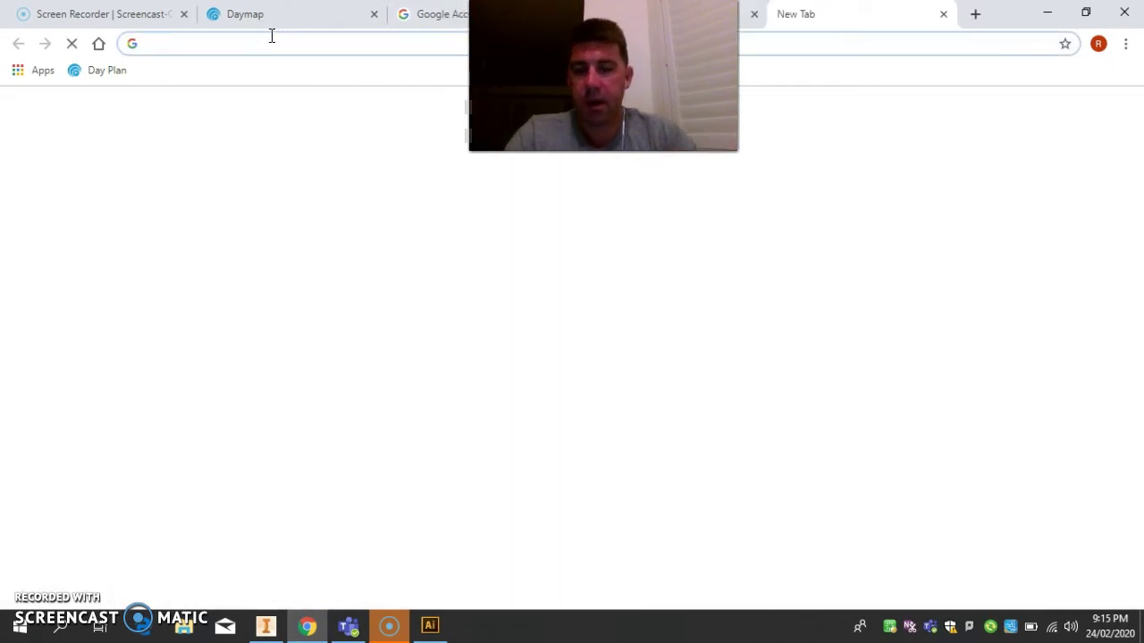
{"action": "type", "text": "crows log"}
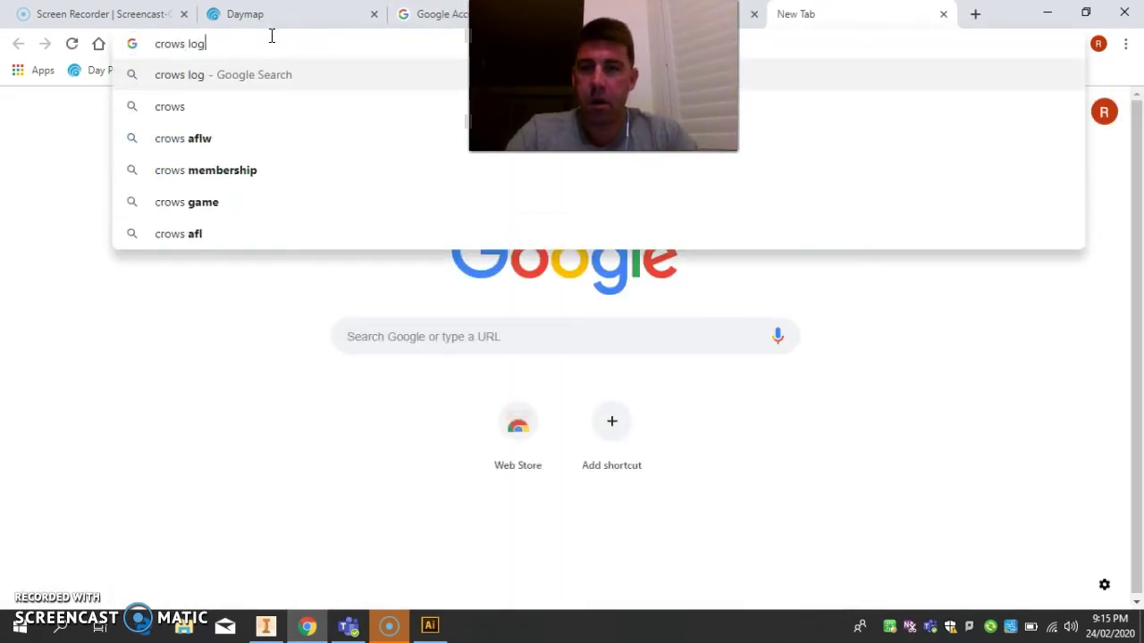
{"action": "type", "text": "o"}
{"action": "type", "text": " black "}
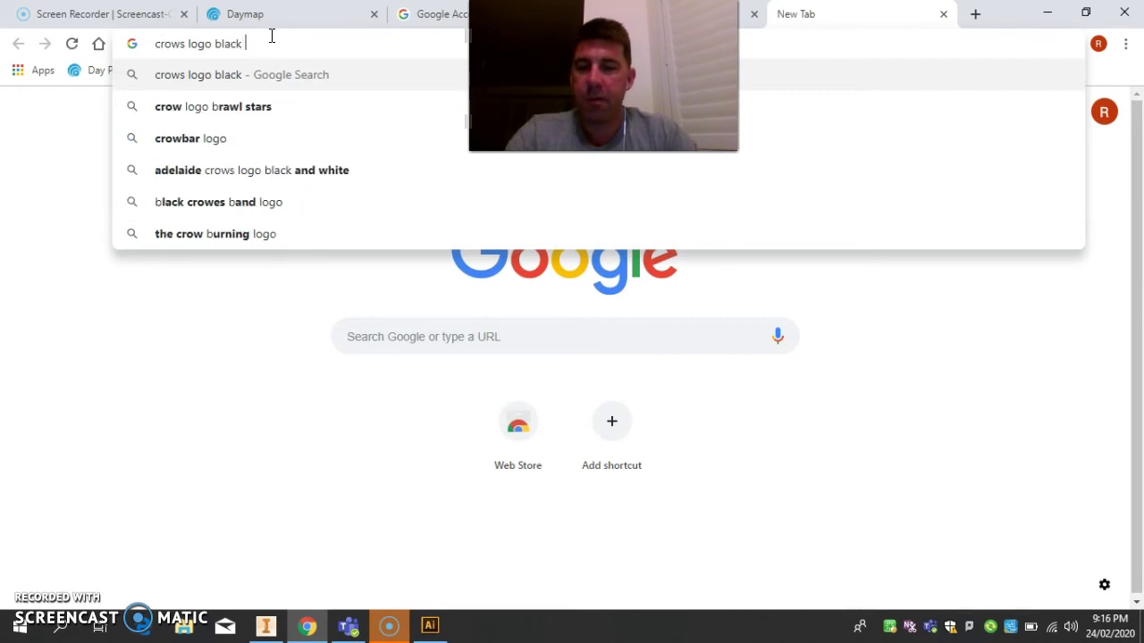
{"action": "type", "text": "and white"}
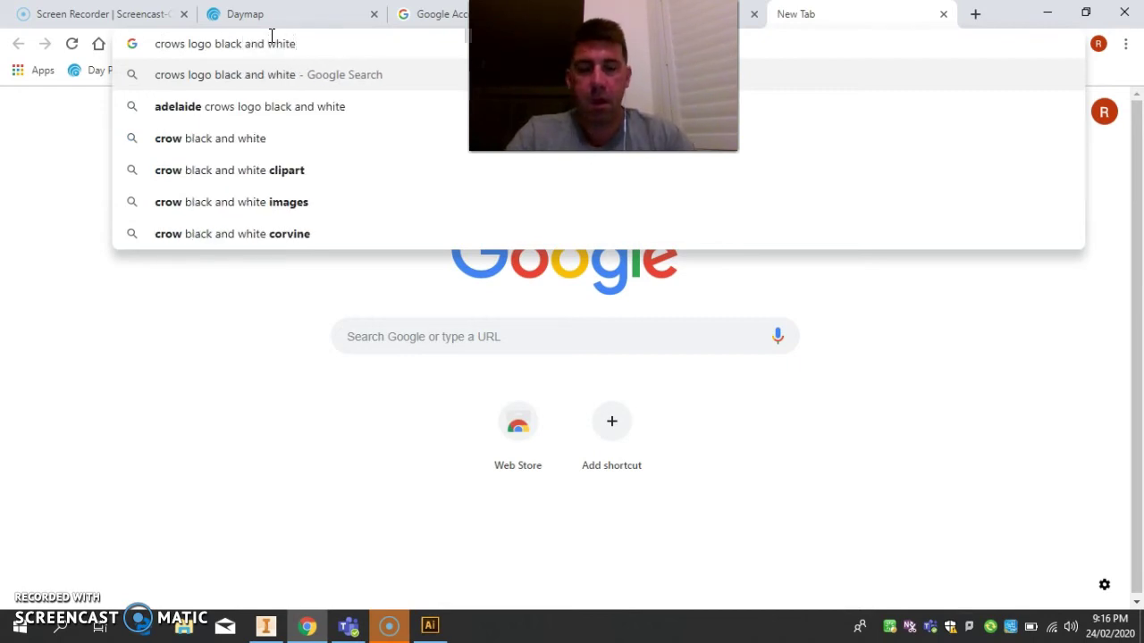
{"action": "key", "text": "Return"}
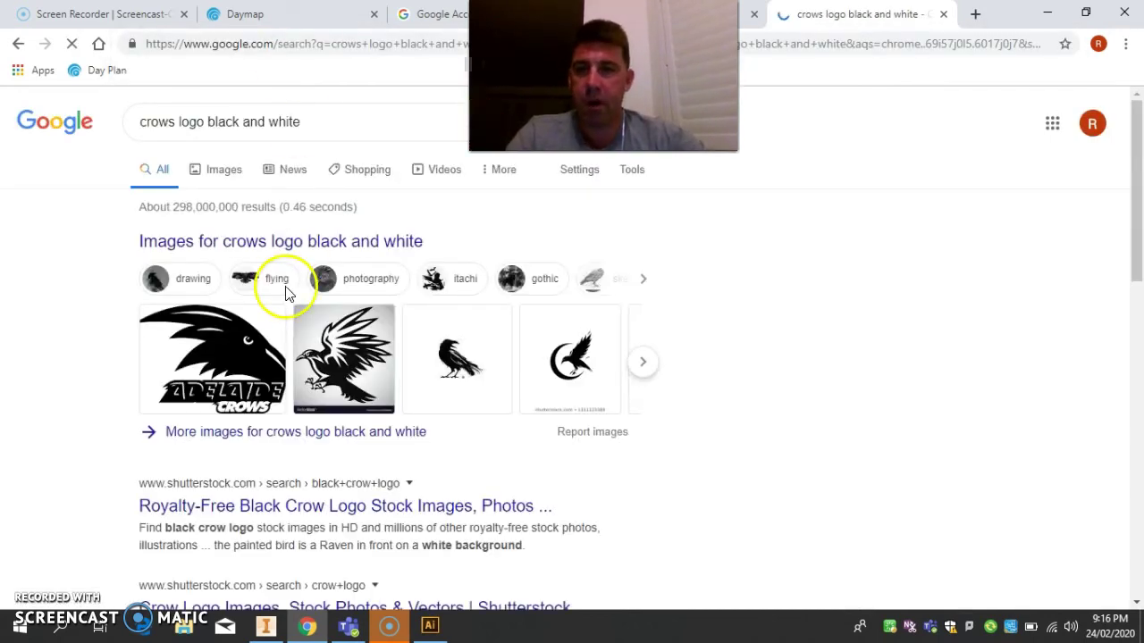
{"action": "left_click", "coordinate": [217, 170]}
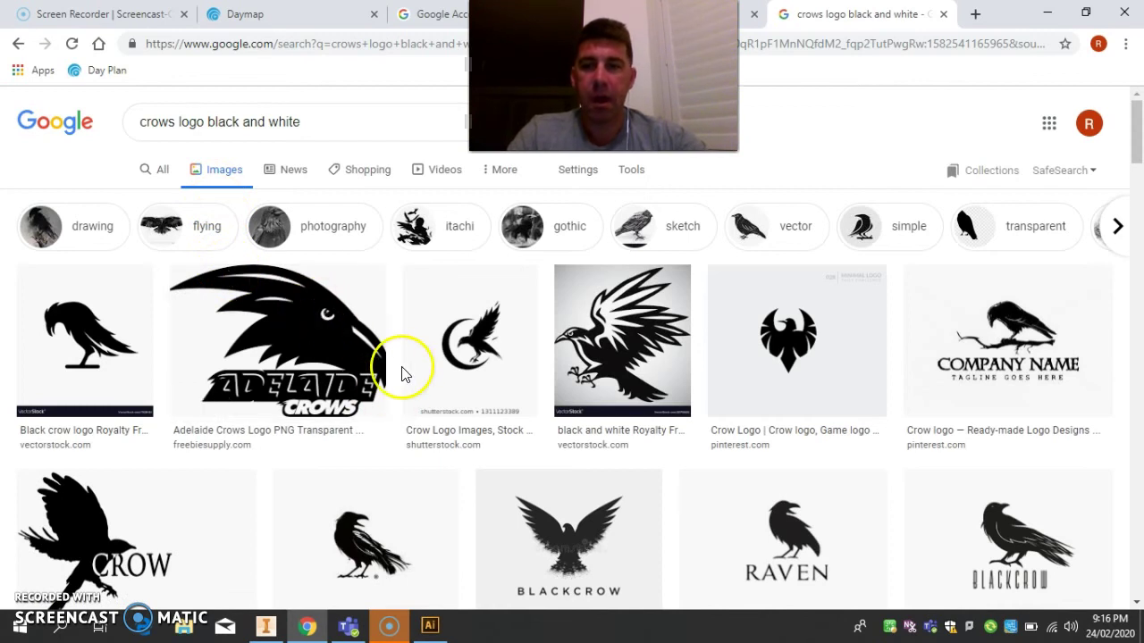
- Find the logolynx.com logo of a flying black crow with the word CROW and copy its enlarged preview image
{"action": "scroll", "coordinate": [401, 367], "scroll_direction": "down", "scroll_amount": 2}
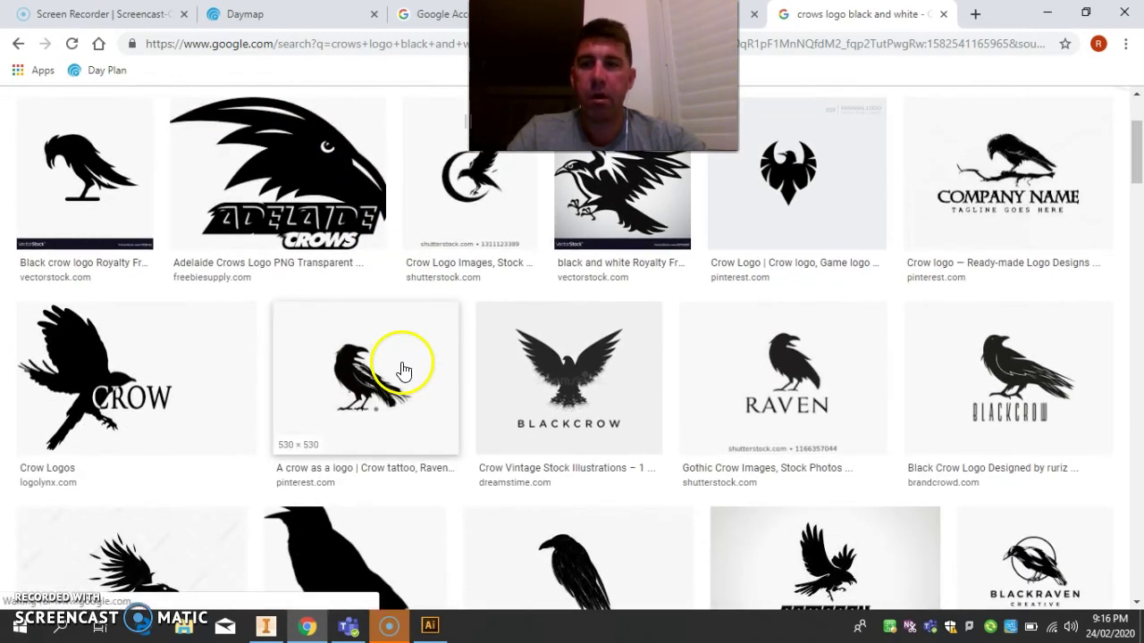
{"action": "left_click", "coordinate": [138, 383]}
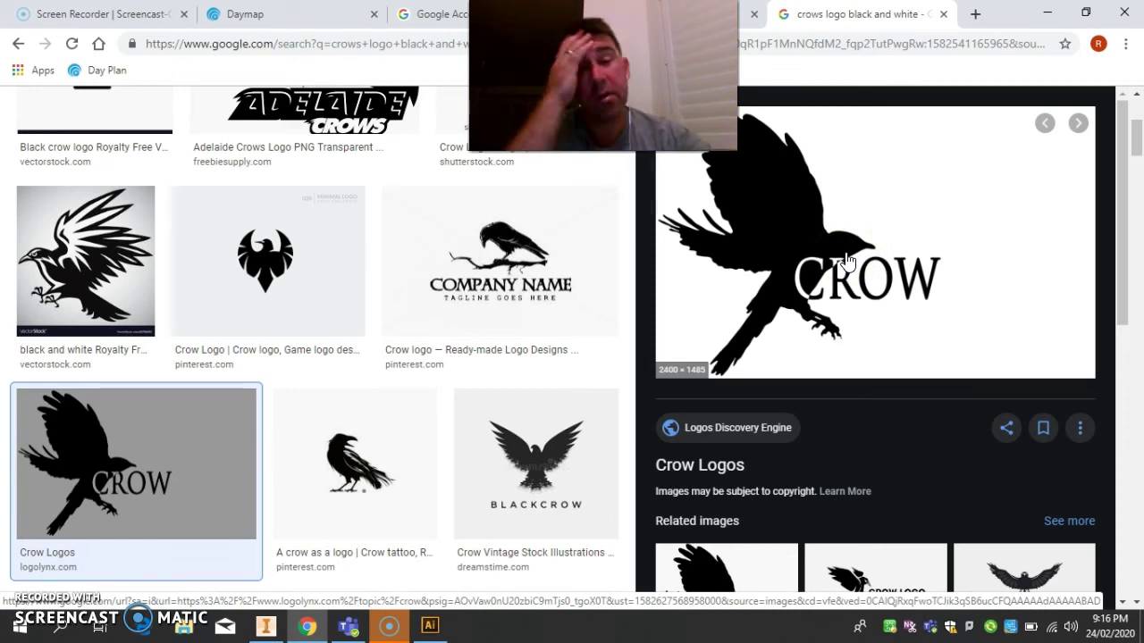
{"action": "right_click", "coordinate": [847, 258]}
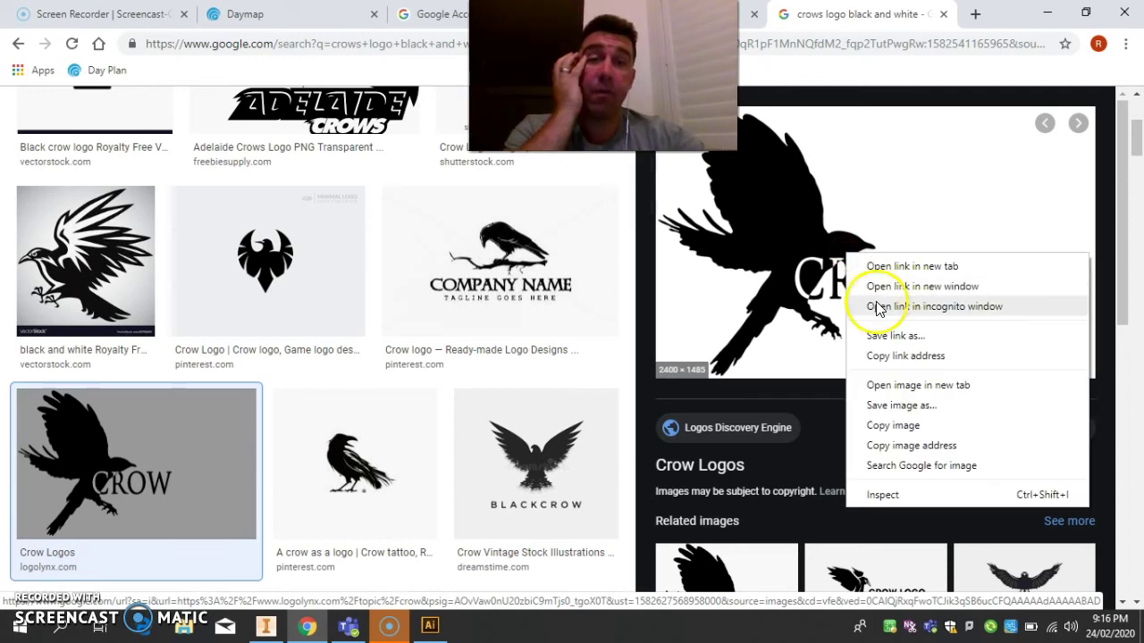
{"action": "left_click", "coordinate": [928, 431]}
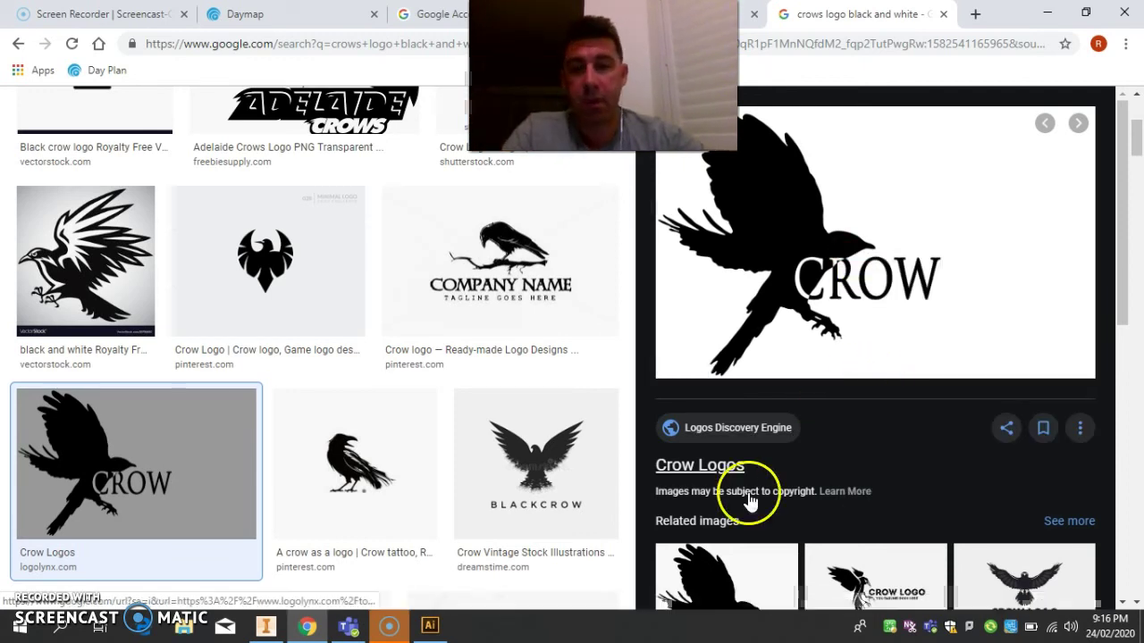
- Switch back to Illustrator and paste the copied crow logo into the document
{"action": "left_click", "coordinate": [428, 626]}
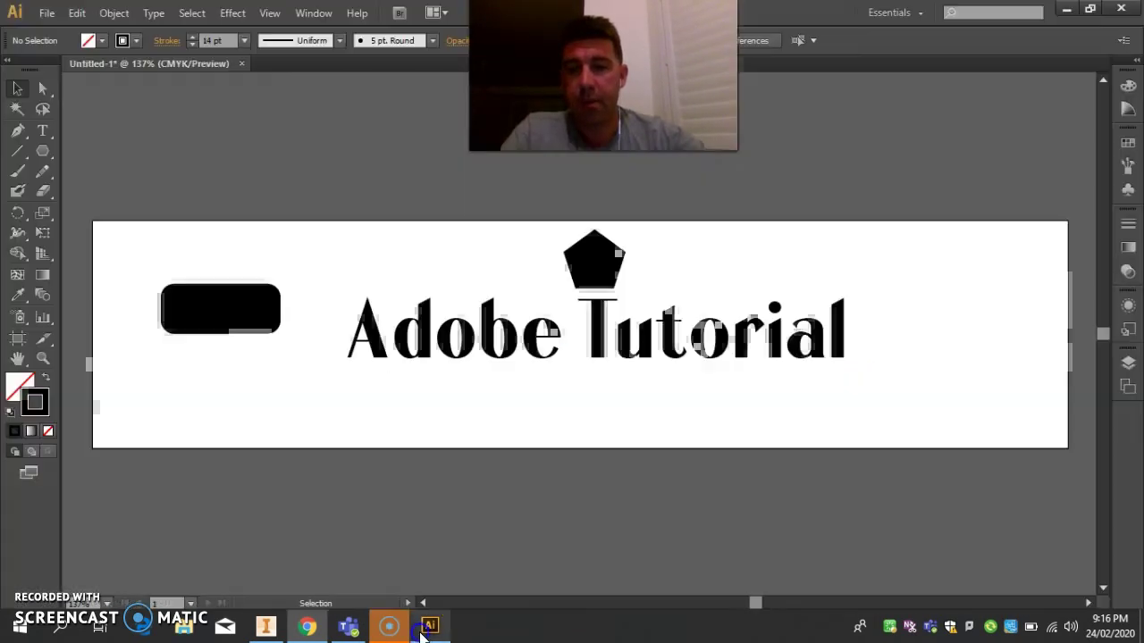
{"action": "right_click", "coordinate": [888, 293]}
{"action": "left_click", "coordinate": [877, 265]}
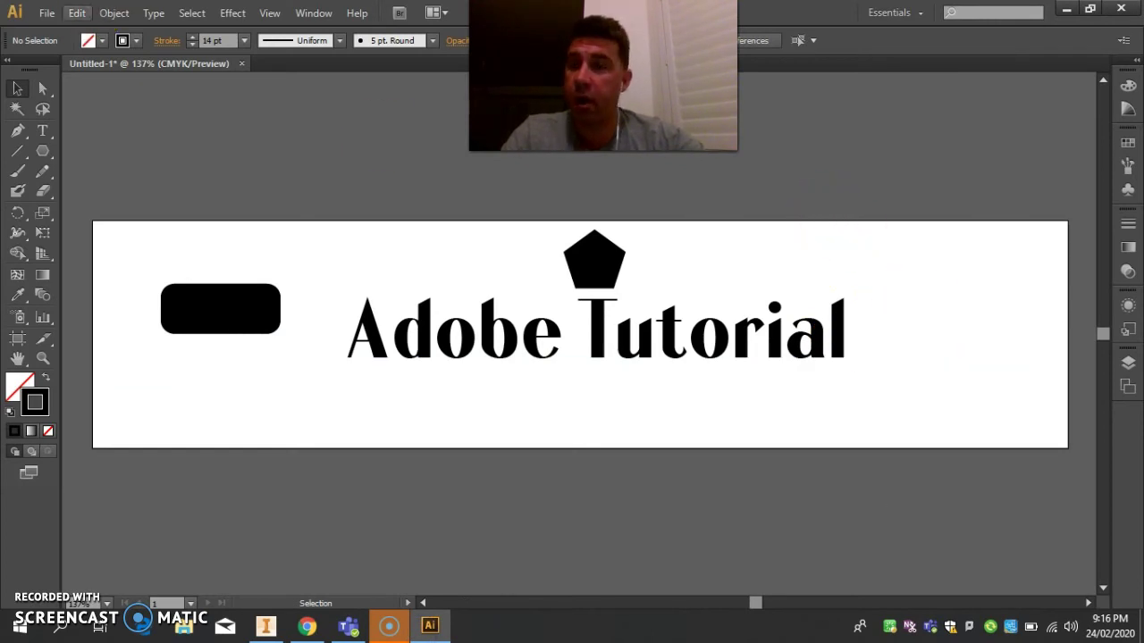
{"action": "left_click", "coordinate": [78, 12]}
{"action": "left_click", "coordinate": [102, 114]}
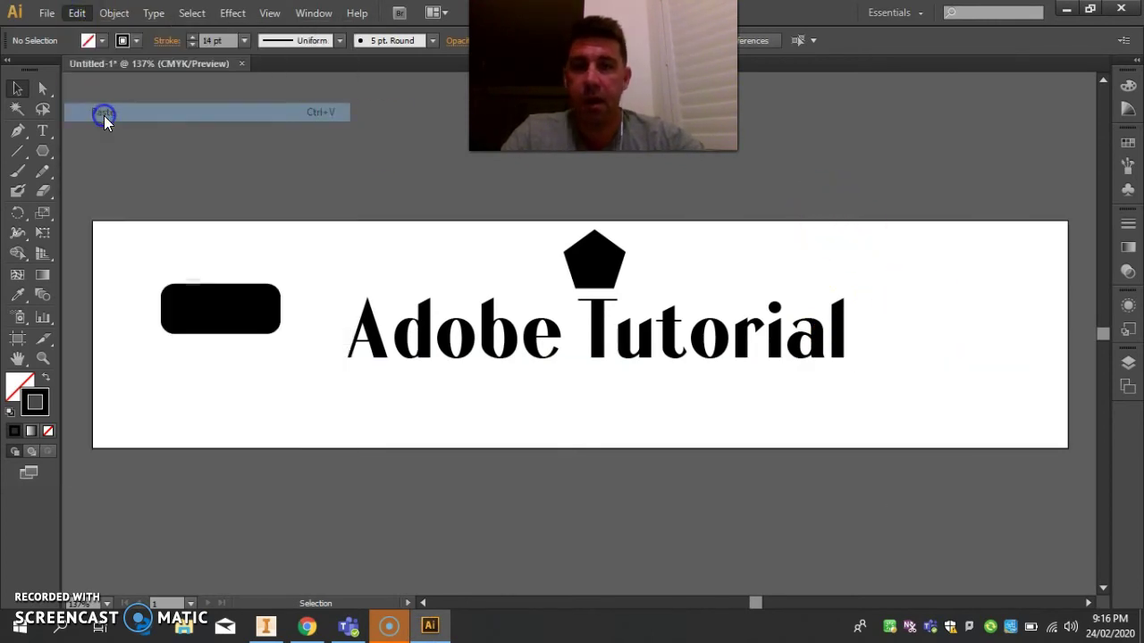
{"action": "left_click", "coordinate": [104, 80]}
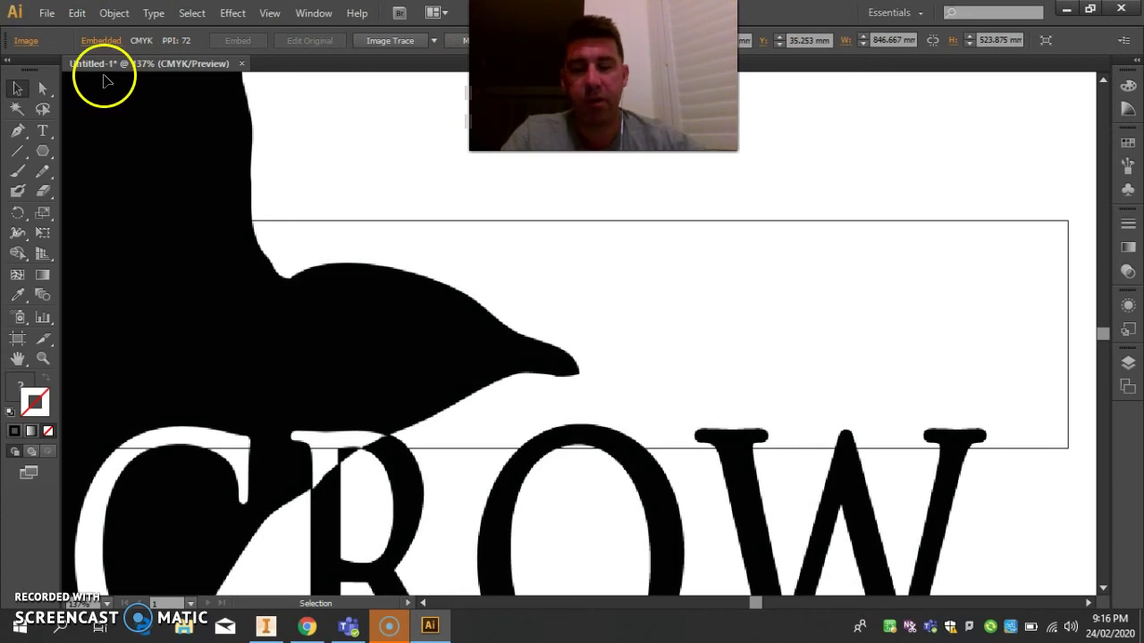
- Scale the oversized crow image down proportionally from its corner to about 111 x 69 mm
{"action": "key", "text": "ctrl+minus"}
{"action": "key", "text": "ctrl+minus"}
{"action": "key", "text": "ctrl+minus"}
{"action": "key", "text": "ctrl+minus"}
{"action": "key", "text": "ctrl+minus"}
{"action": "key", "text": "ctrl+minus"}
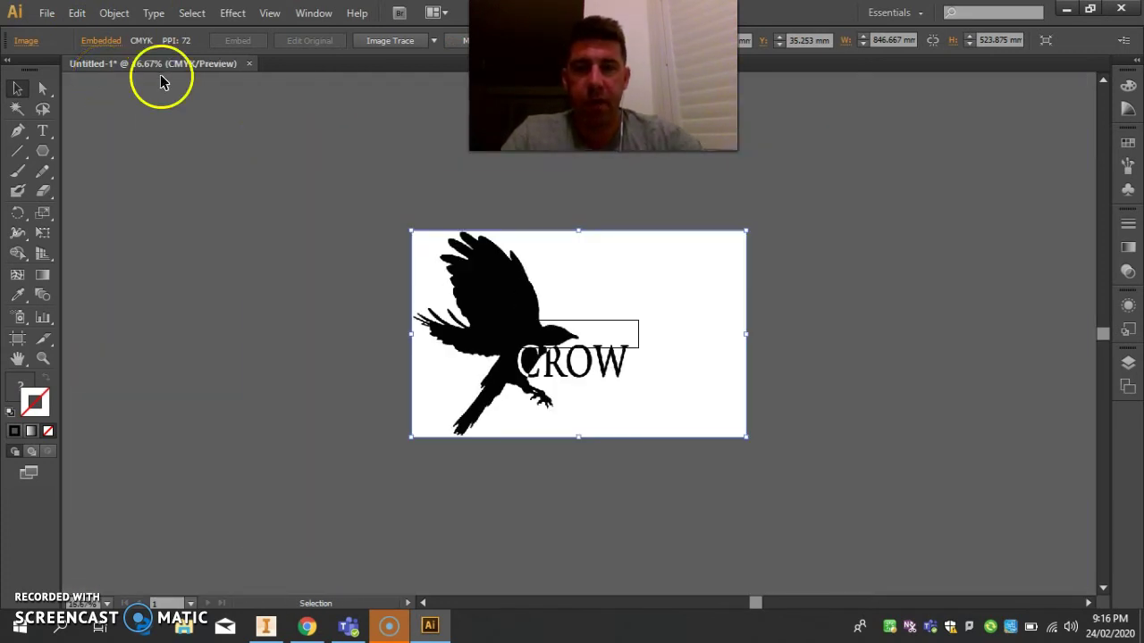
{"action": "left_click", "coordinate": [748, 230]}
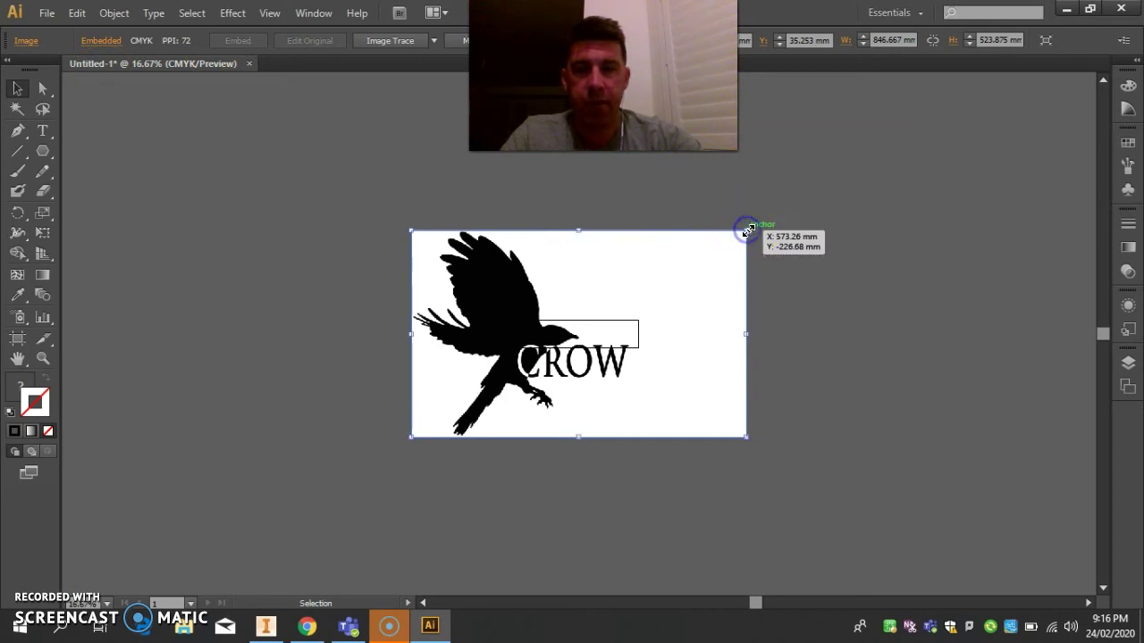
{"action": "left_click_drag", "start_coordinate": [748, 231], "coordinate": [652, 354]}
{"action": "key", "text": "ctrl+1"}
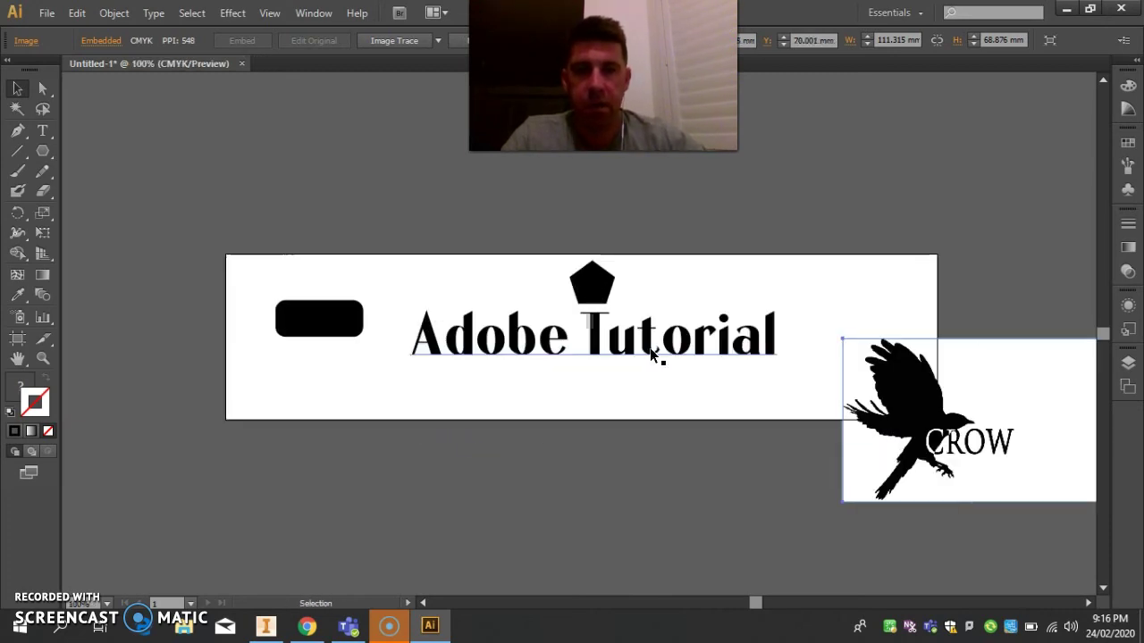
- Shrink the crow image further to about 54 x 33 mm and place it on the artboard to the right of the title text
{"action": "left_click_drag", "start_coordinate": [756, 603], "coordinate": [764, 603]}
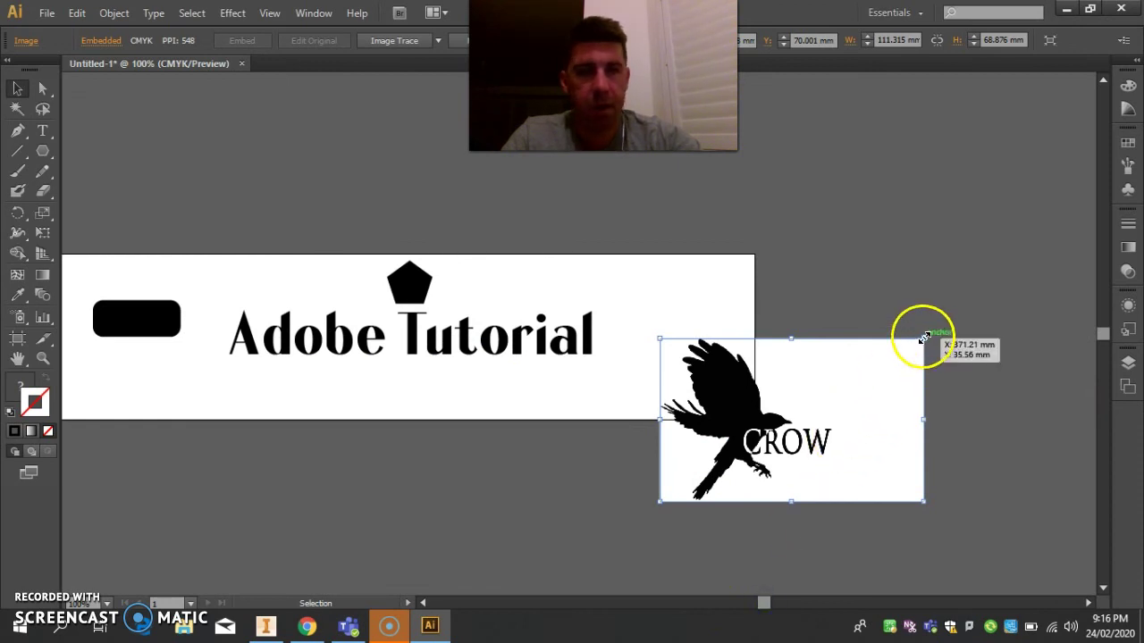
{"action": "left_click_drag", "start_coordinate": [924, 337], "coordinate": [827, 394]}
{"action": "left_click_drag", "start_coordinate": [755, 459], "coordinate": [694, 346]}
{"action": "left_click_drag", "start_coordinate": [767, 287], "coordinate": [740, 311]}
{"action": "left_click_drag", "start_coordinate": [678, 352], "coordinate": [696, 342]}
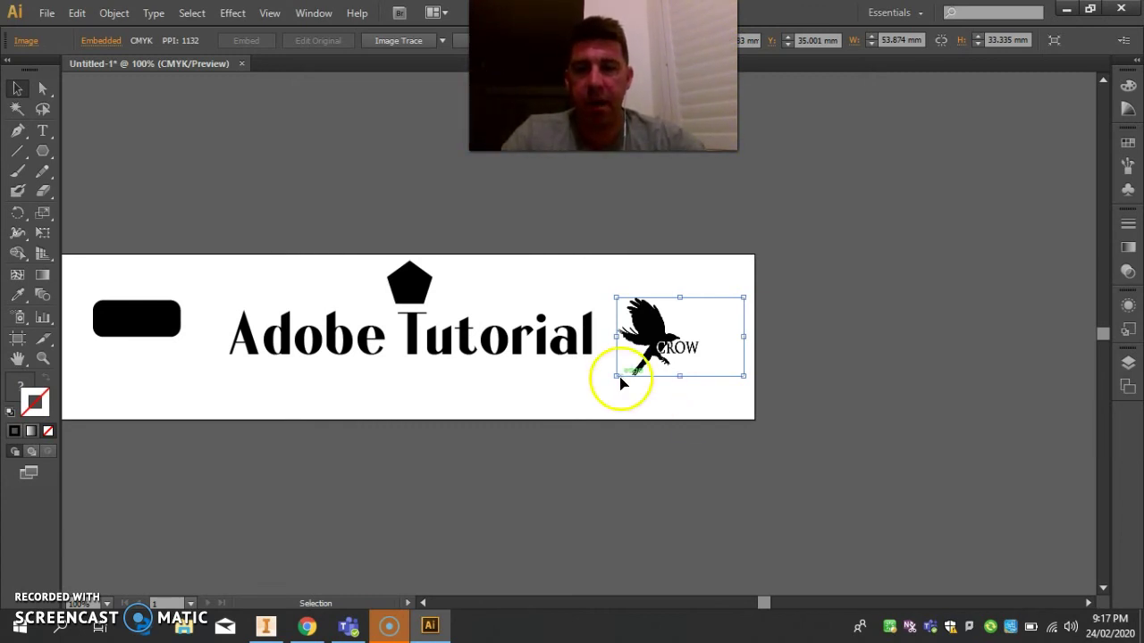
{"action": "left_click", "coordinate": [423, 604]}
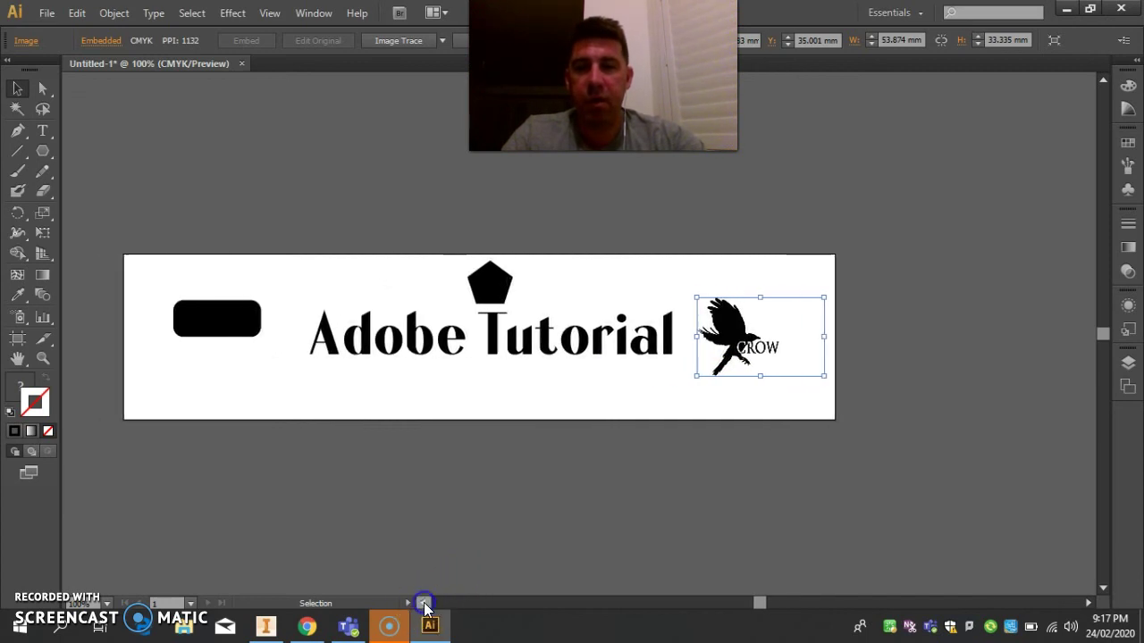
{"action": "left_click", "coordinate": [425, 604]}
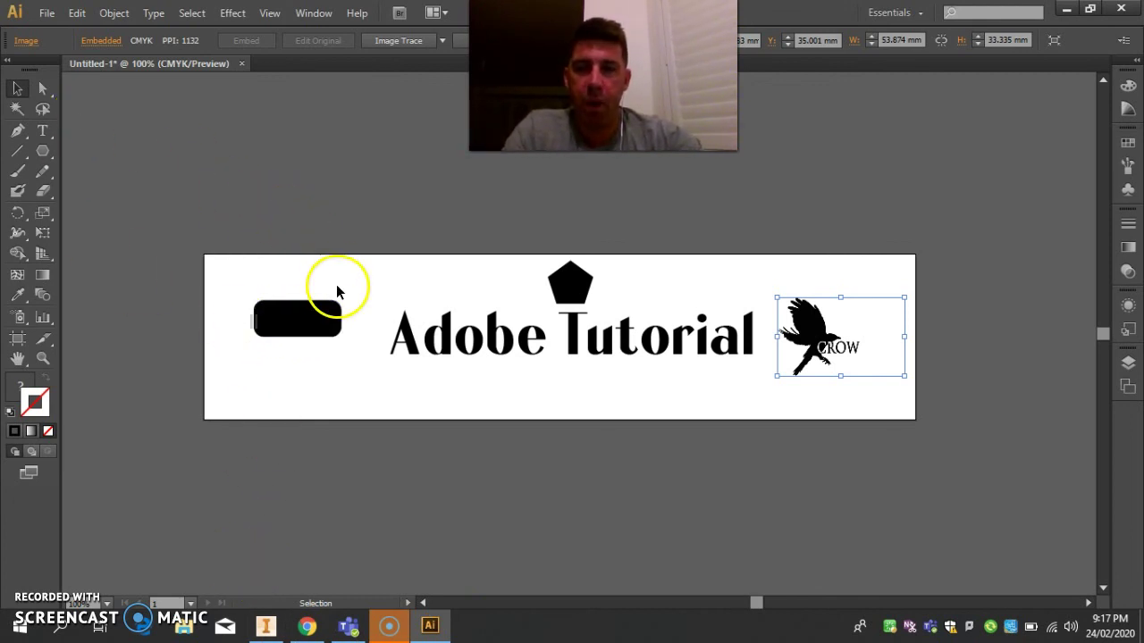
- Rearrange the artboard: rounded rectangle in the upper-left corner, title just below it, pentagon between title and crow image, crow shifted slightly left
{"action": "left_click_drag", "start_coordinate": [319, 310], "coordinate": [286, 272]}
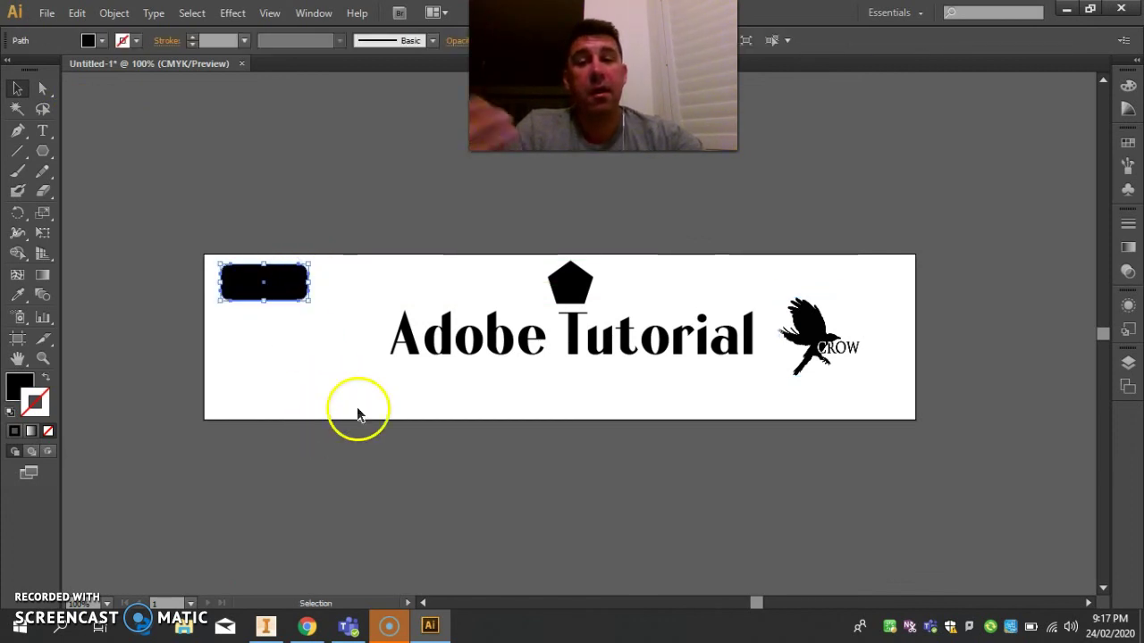
{"action": "left_click_drag", "start_coordinate": [511, 341], "coordinate": [380, 352]}
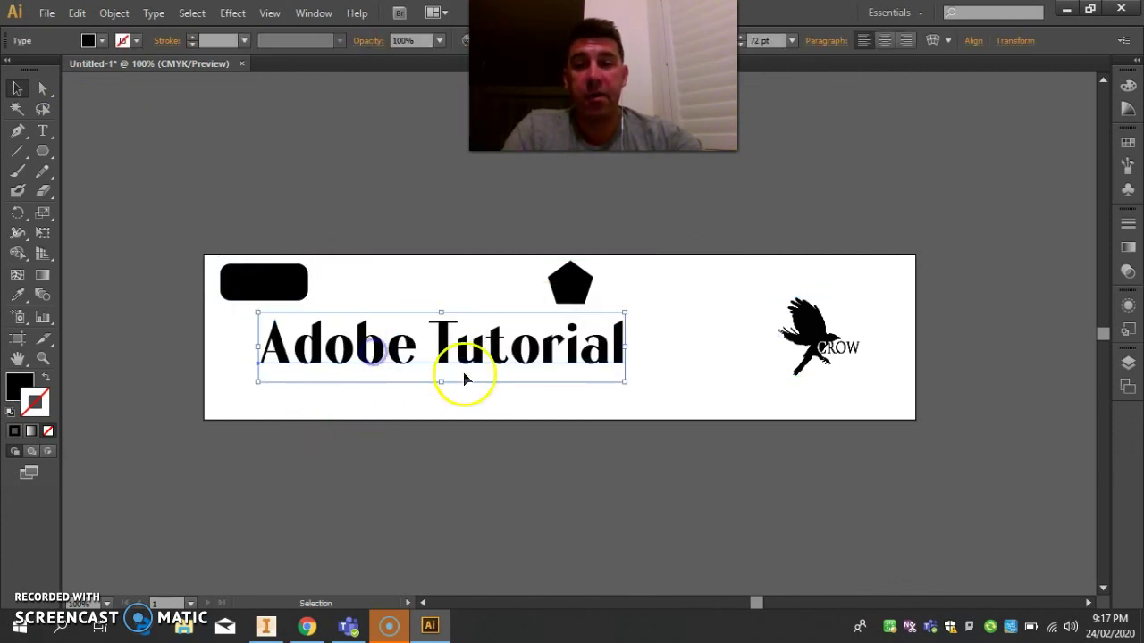
{"action": "left_click_drag", "start_coordinate": [566, 278], "coordinate": [696, 322]}
{"action": "left_click_drag", "start_coordinate": [809, 322], "coordinate": [785, 321]}
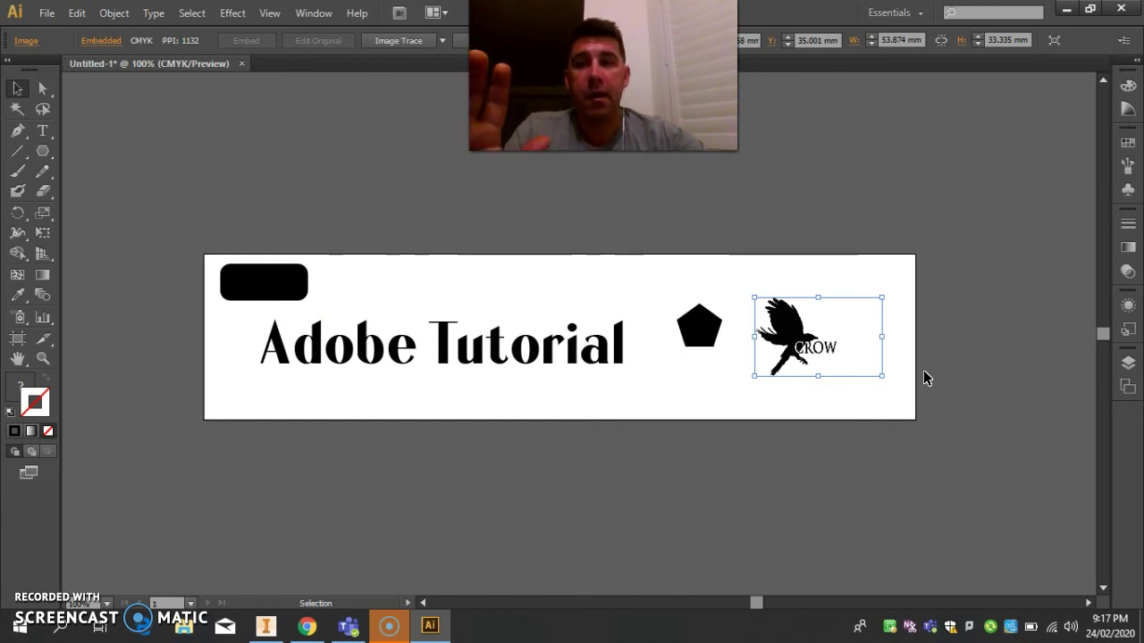
- Open the list of file commands for the finished document
{"action": "left_click", "coordinate": [47, 13]}
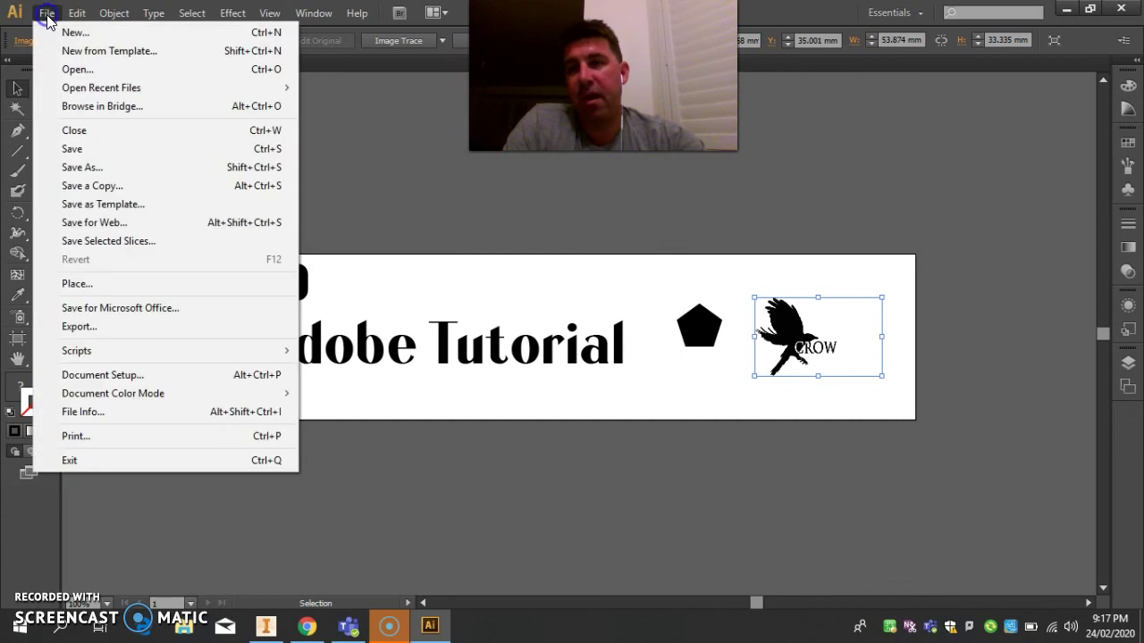